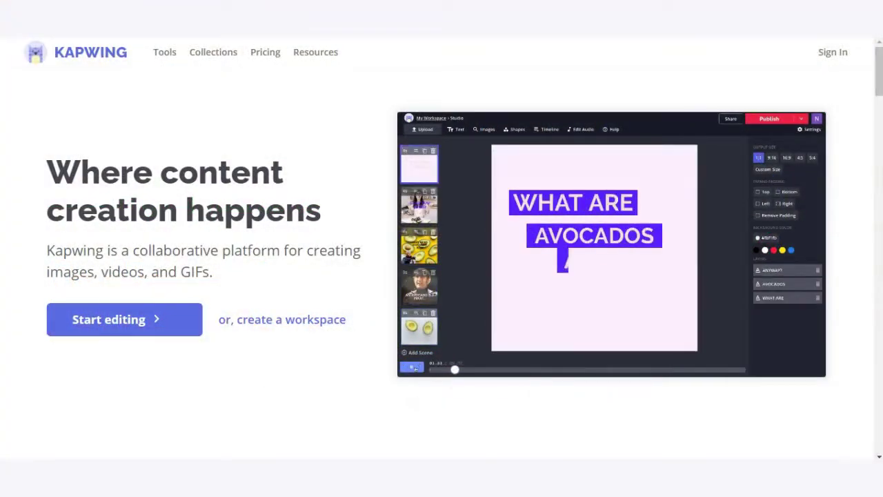
# - Go from the Kapwing homepage to the Tools catalogue listing Studio, Video Maker and Subtitler
pyautogui.click(219, 203)
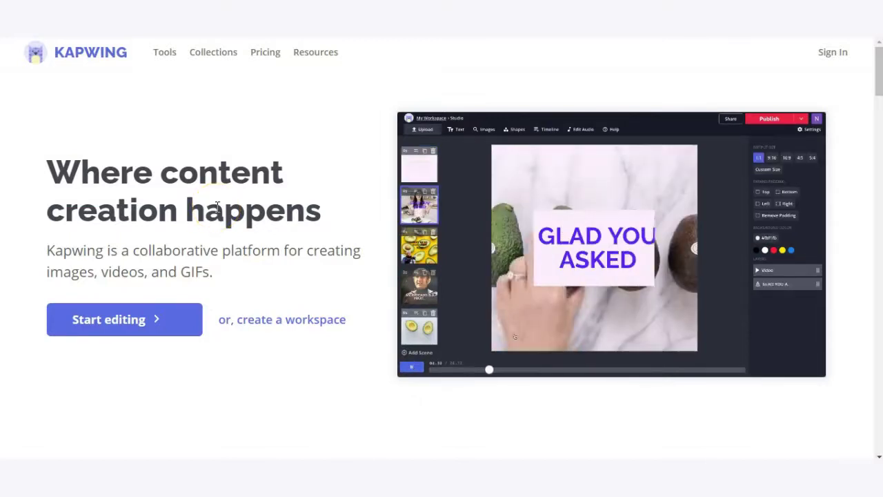
pyautogui.click(233, 207)
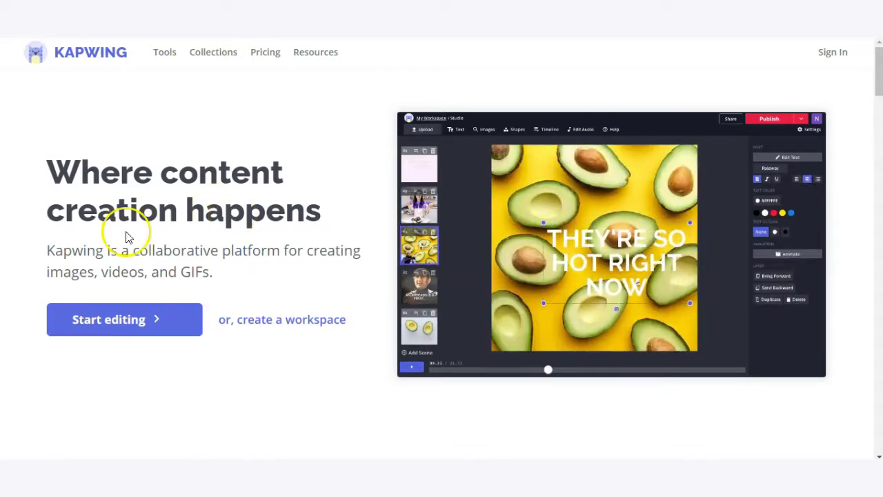
pyautogui.click(163, 53)
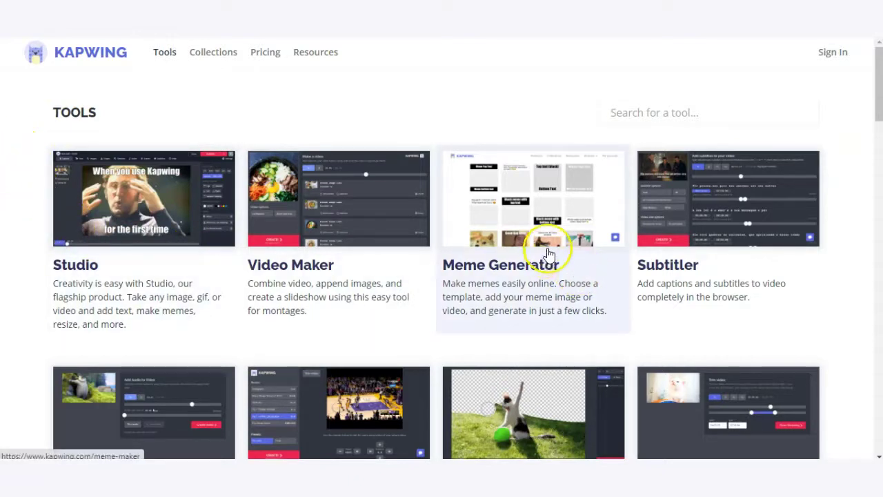
# - Scroll through the tools catalogue, then launch the Studio editor with an untitled project
pyautogui.scroll(-2, 559, 249)
pyautogui.scroll(-3, 738, 174)
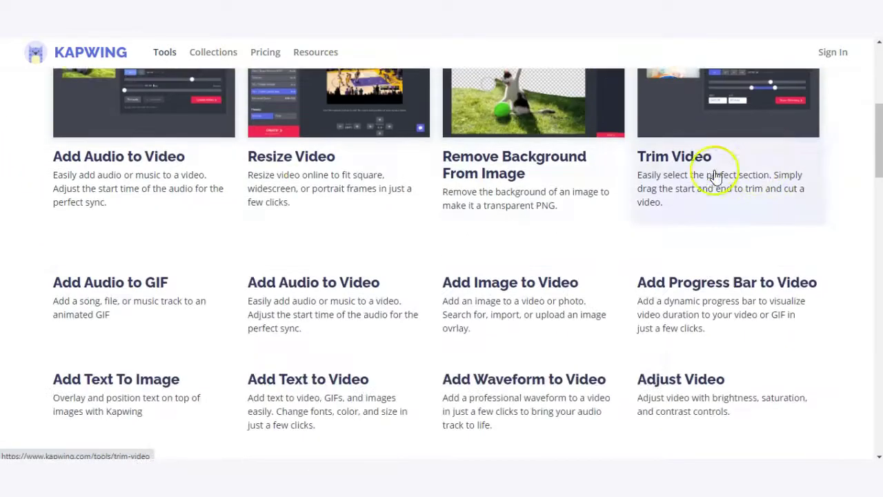
pyautogui.scroll(-8, 407, 256)
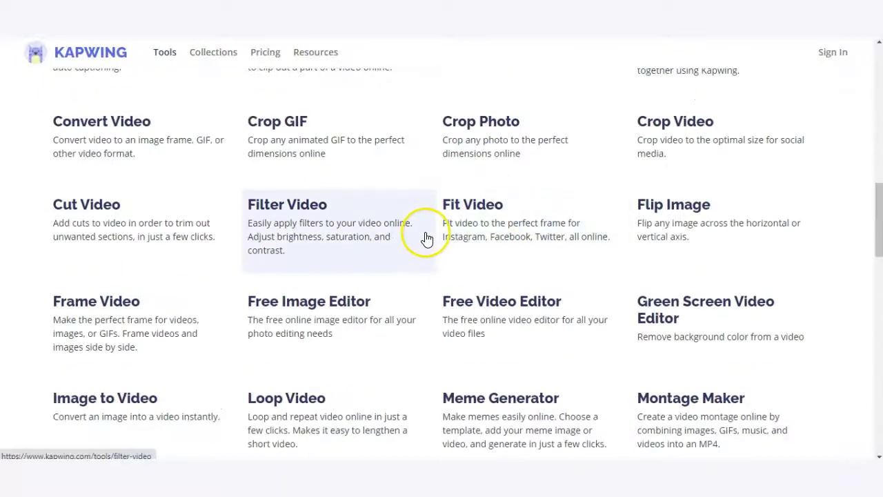
pyautogui.scroll(-5, 437, 237)
pyautogui.scroll(15, 452, 257)
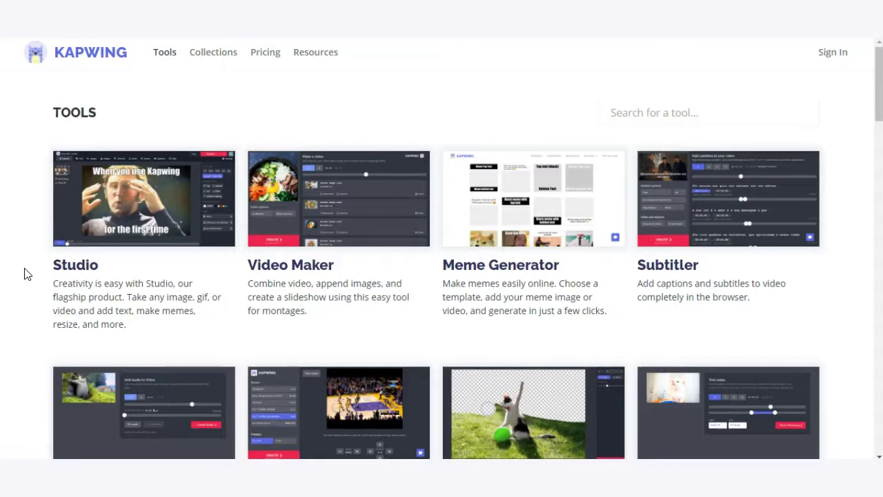
pyautogui.click(65, 264)
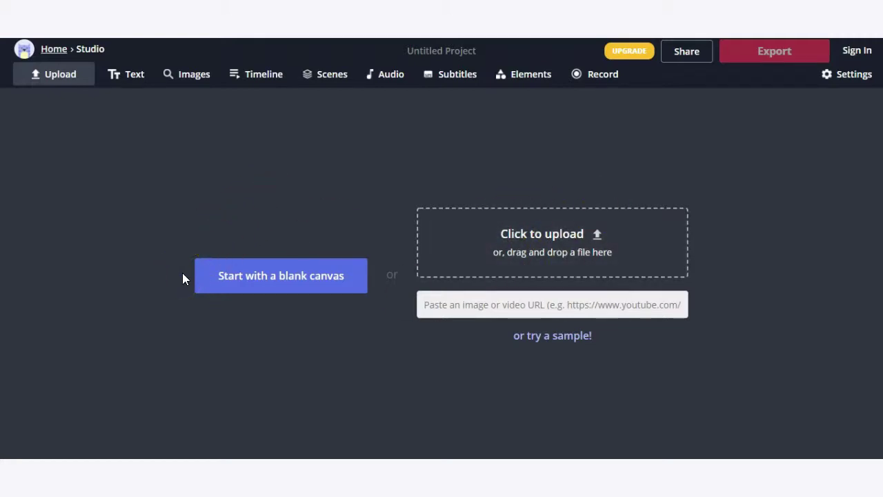
# - Start a blank 1:1 canvas and browse the Upload, Library, Image Search, Projects and Emojis media tabs
pyautogui.click(289, 276)
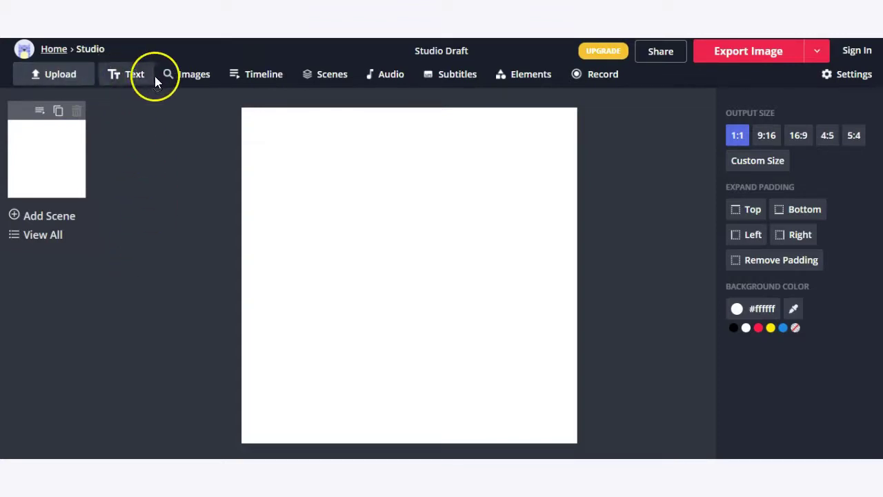
pyautogui.click(76, 84)
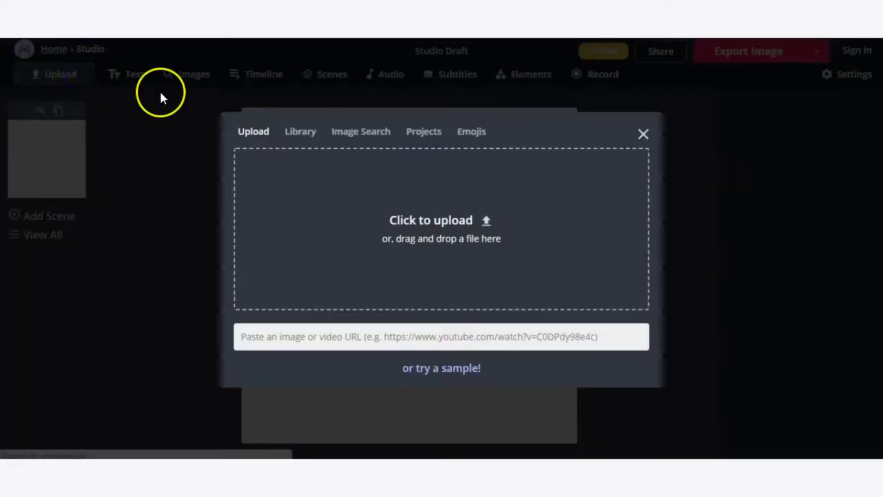
pyautogui.click(290, 136)
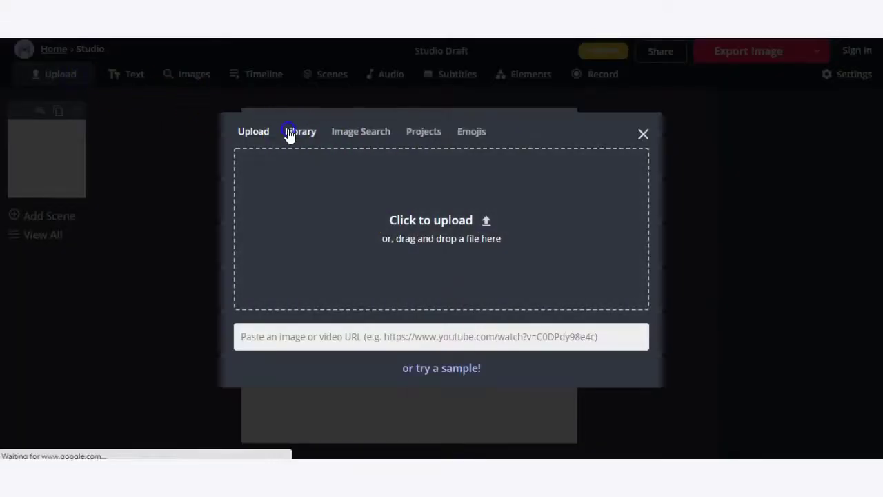
pyautogui.click(362, 135)
pyautogui.click(416, 139)
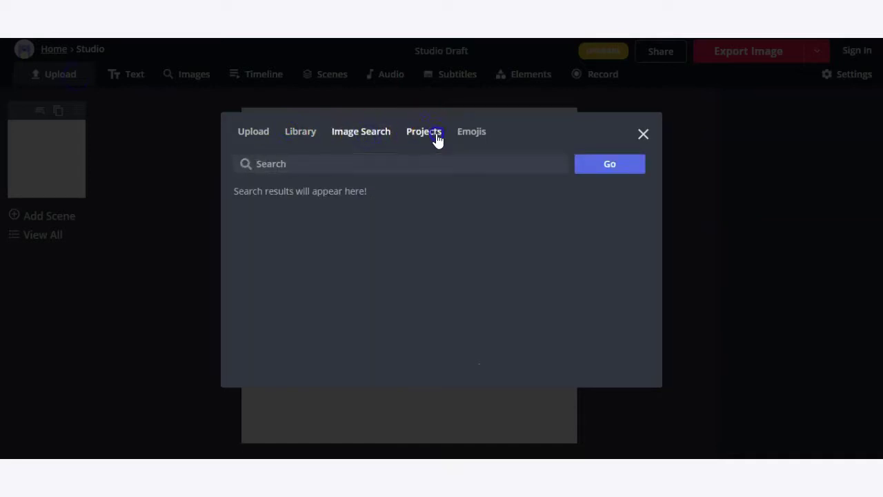
pyautogui.click(481, 136)
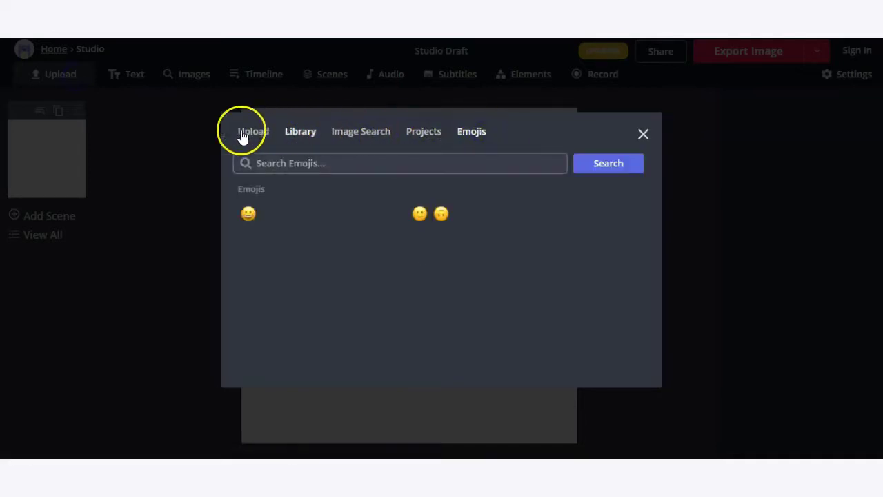
pyautogui.click(251, 136)
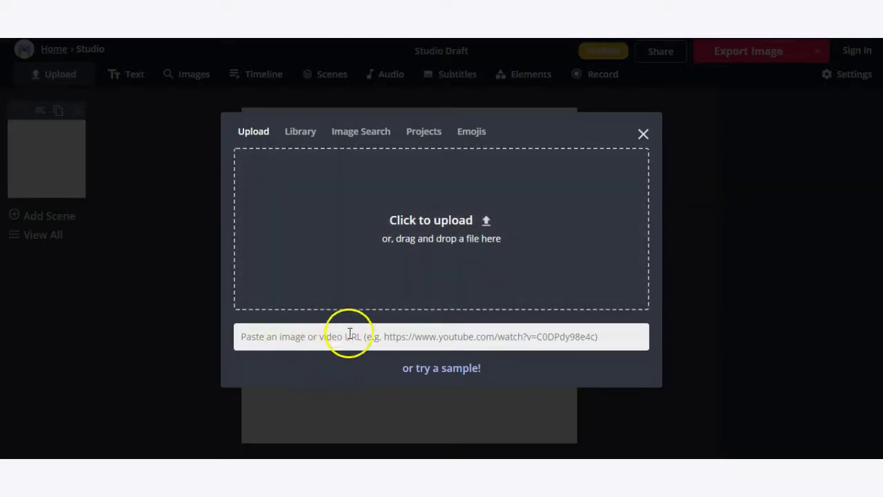
pyautogui.click(640, 136)
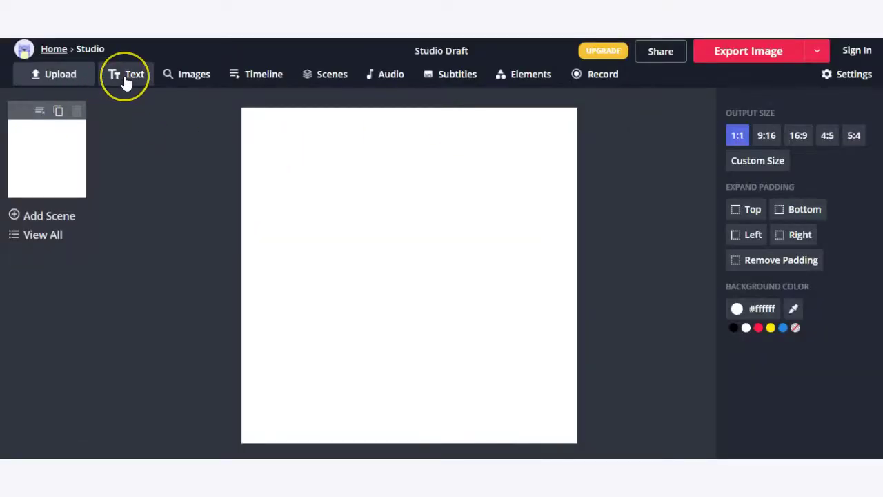
# - Add and move a Sample text box, then open and close the image search
pyautogui.click(125, 77)
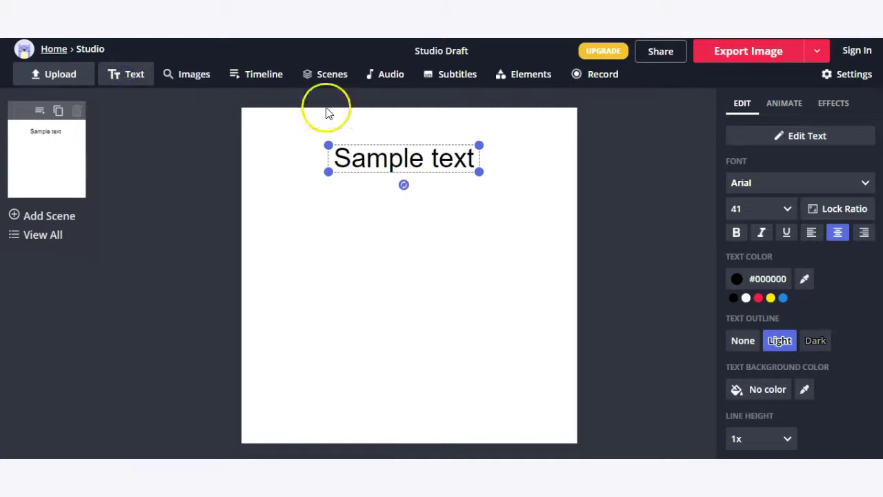
pyautogui.moveTo(404, 162); pyautogui.dragTo(421, 177)
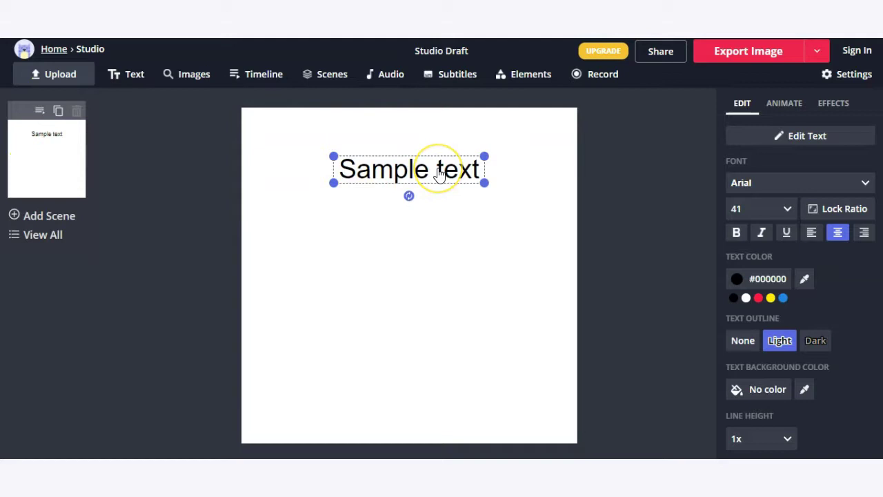
pyautogui.click(195, 75)
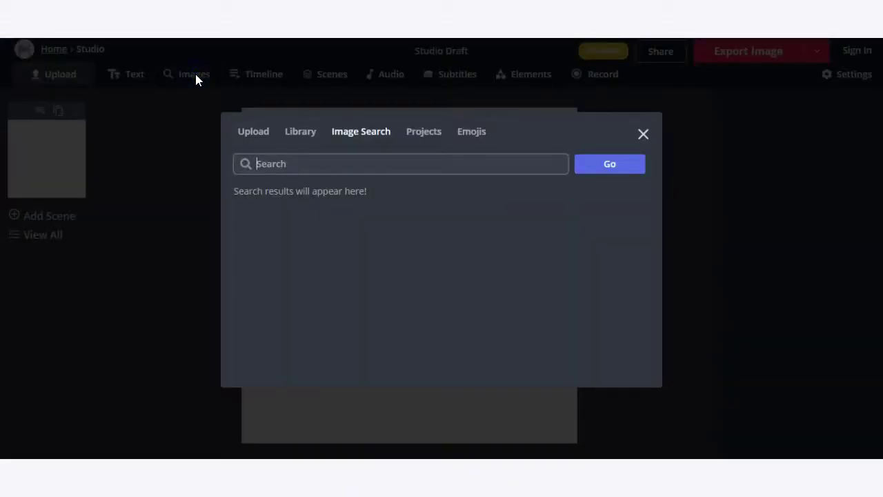
pyautogui.click(693, 135)
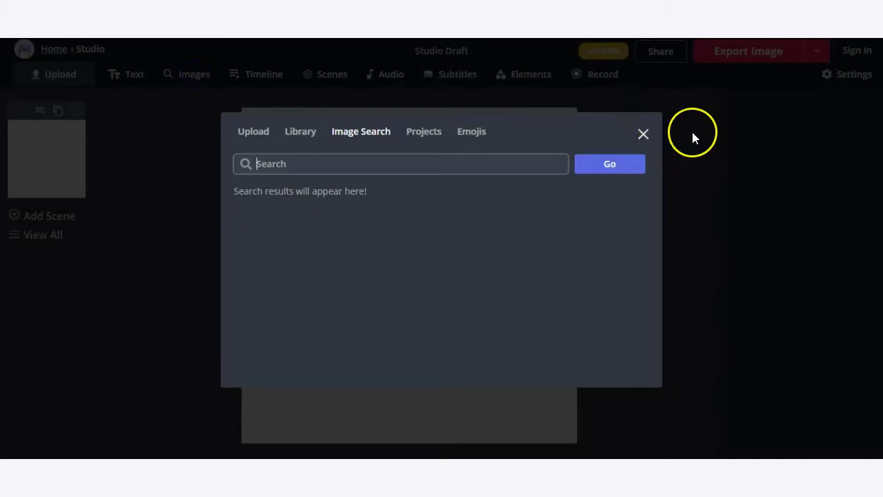
pyautogui.click(642, 135)
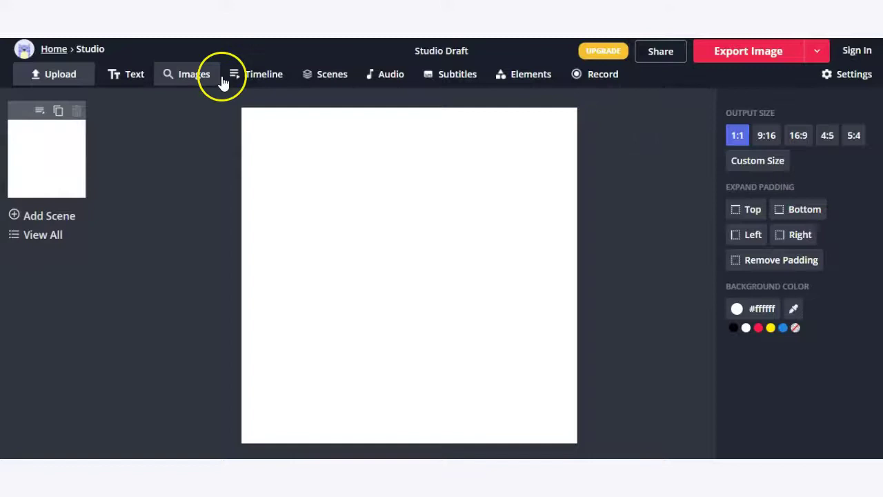
# - Explore the Timeline, Subtitles, Elements and Record panels, ending back on the blank white canvas
pyautogui.click(252, 77)
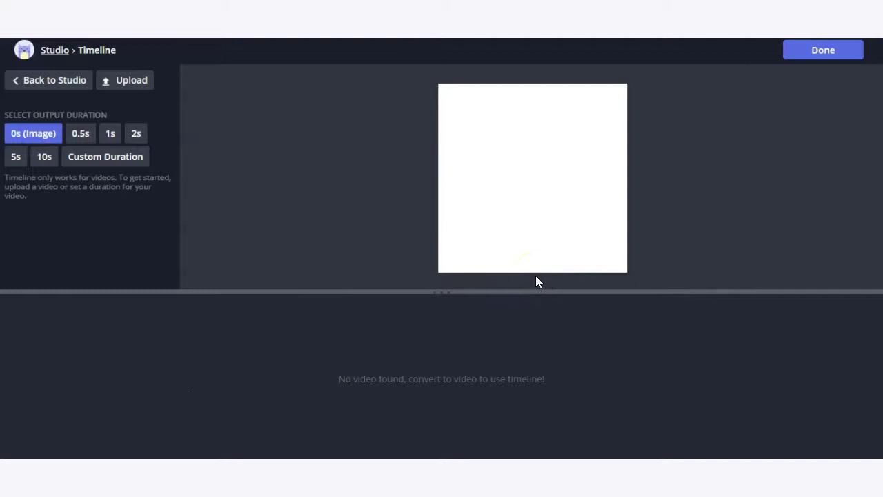
pyautogui.click(855, 49)
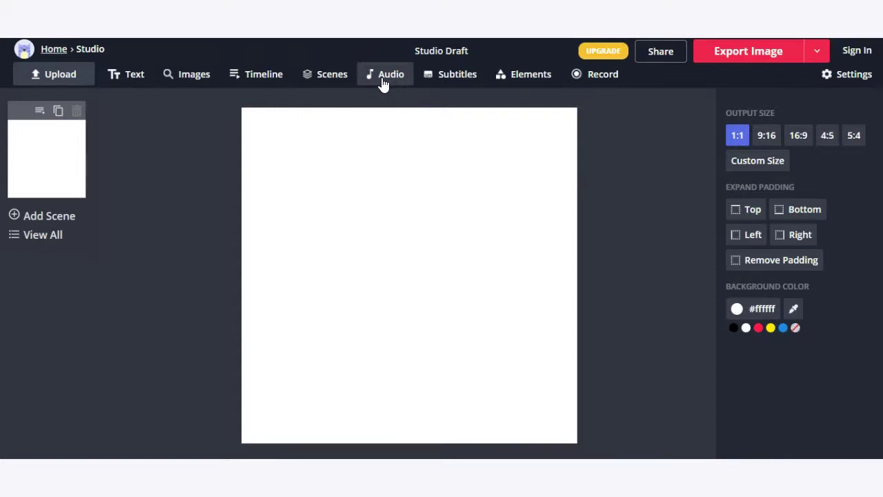
pyautogui.click(445, 84)
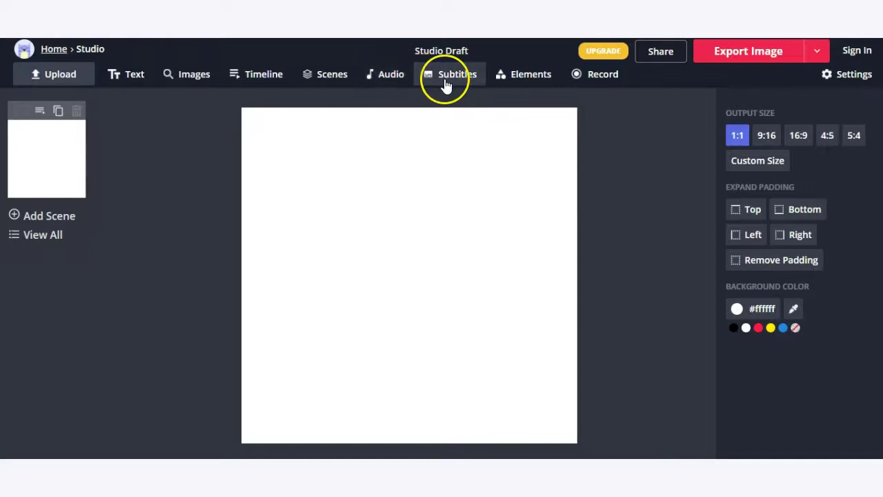
pyautogui.click(507, 81)
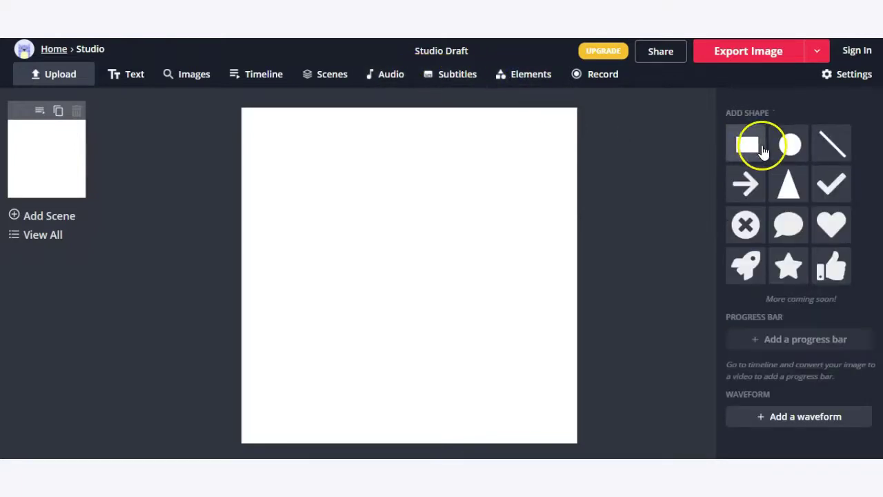
pyautogui.scroll(-1, 798, 204)
pyautogui.scroll(1, 788, 211)
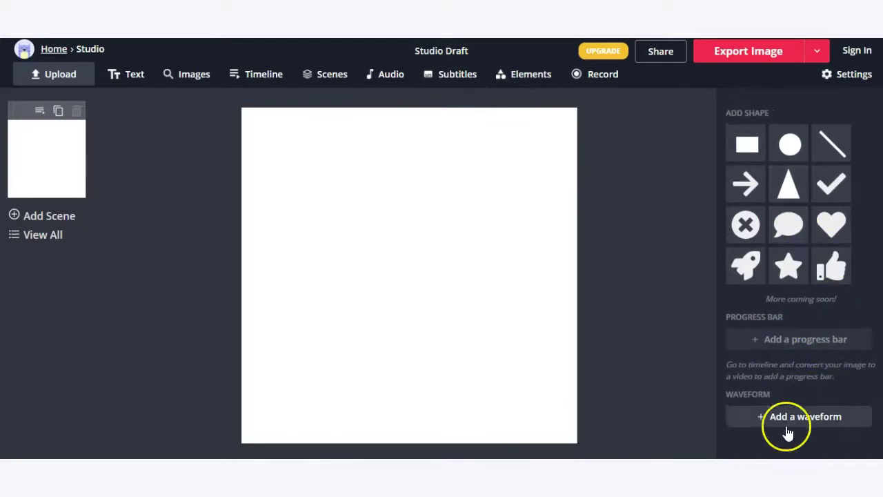
pyautogui.click(585, 87)
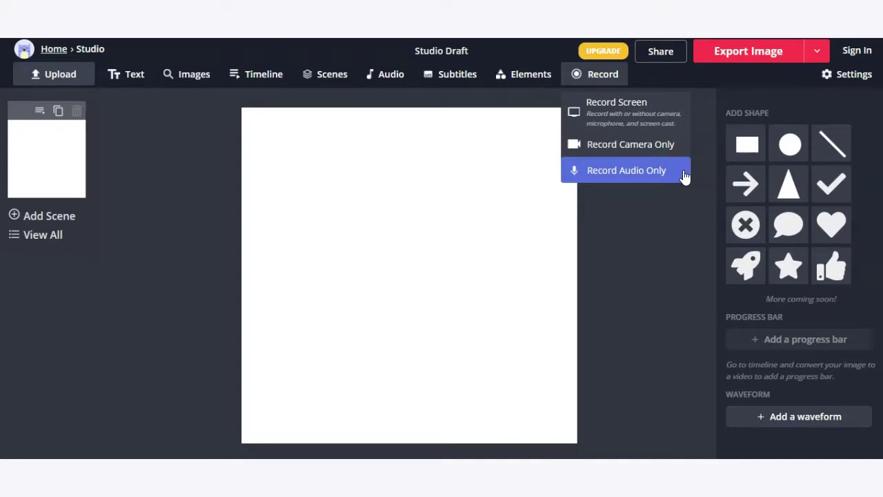
pyautogui.click(391, 178)
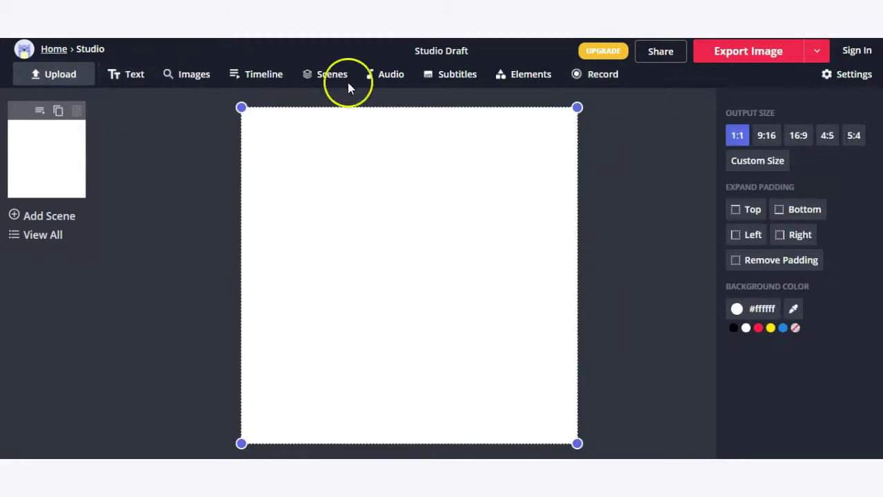
# - Place enlarged Sample text at the top-left of scene one and append a blank second scene
pyautogui.click(144, 74)
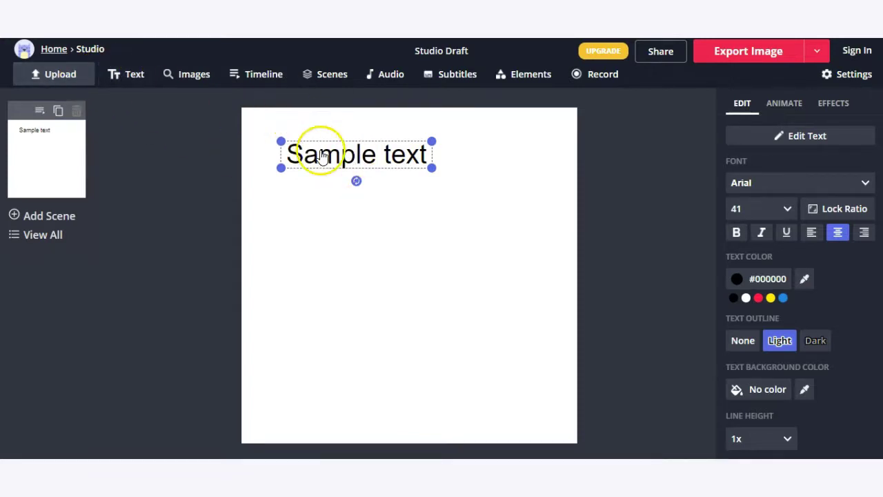
pyautogui.moveTo(329, 154); pyautogui.dragTo(380, 172)
pyautogui.moveTo(333, 187); pyautogui.dragTo(289, 204)
pyautogui.moveTo(340, 193); pyautogui.dragTo(315, 177)
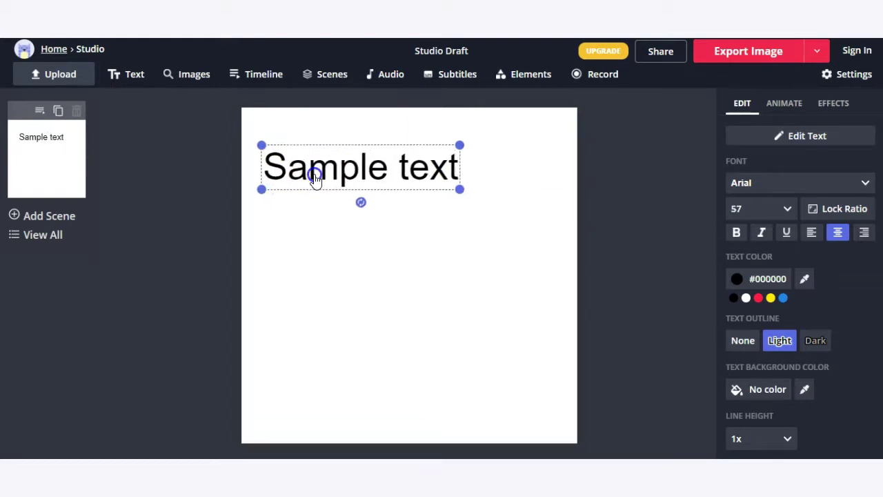
pyautogui.click(333, 270)
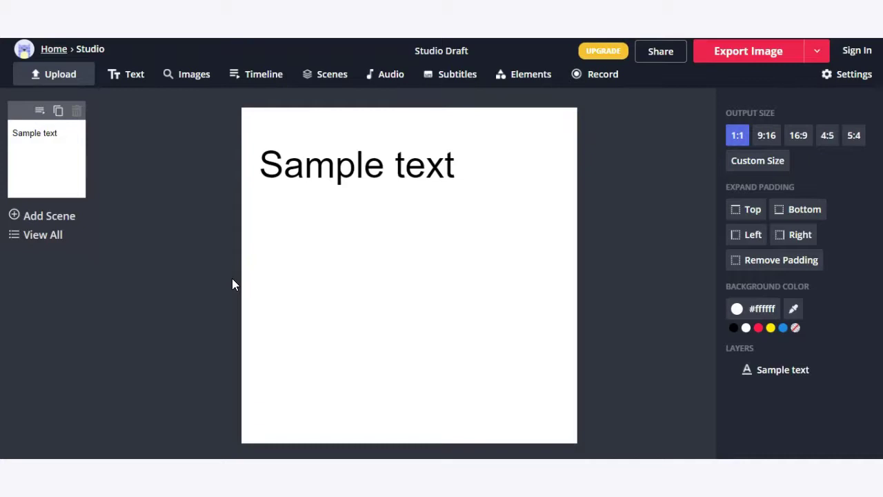
pyautogui.click(43, 218)
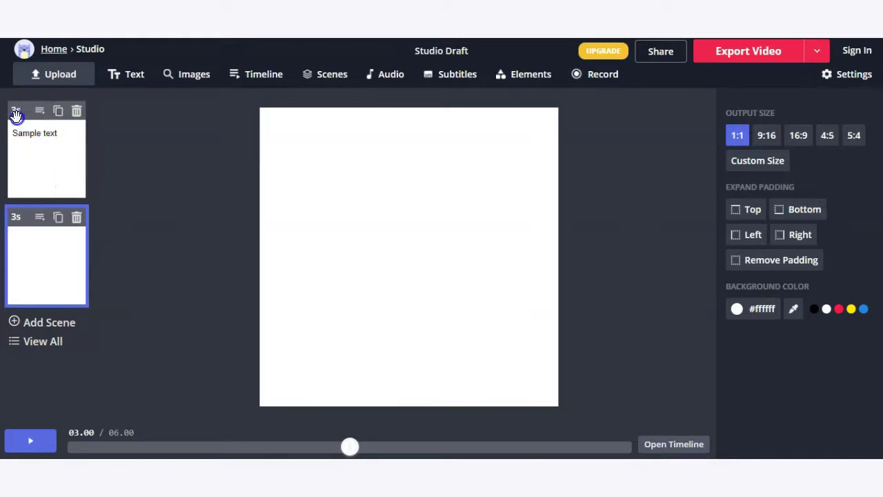
# - Check the second and first scenes' 3-second timelines, returning to the main editor each time
pyautogui.click(24, 108)
pyautogui.click(39, 110)
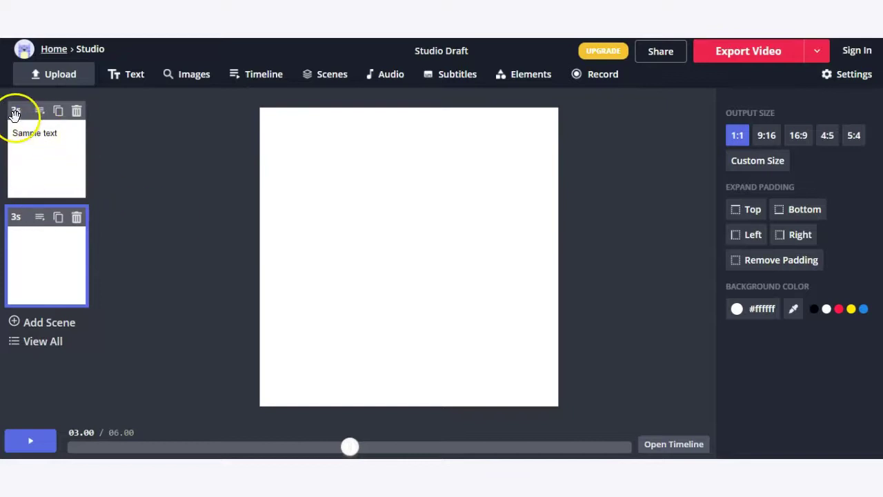
pyautogui.click(39, 218)
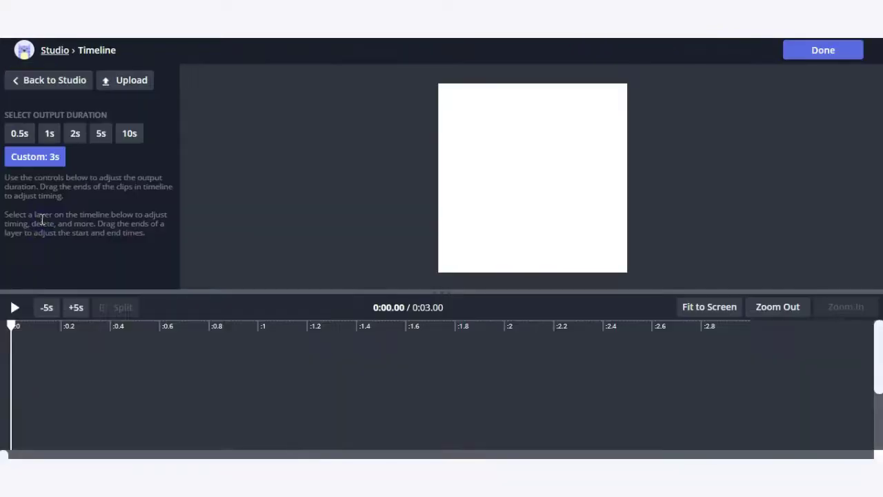
pyautogui.click(31, 79)
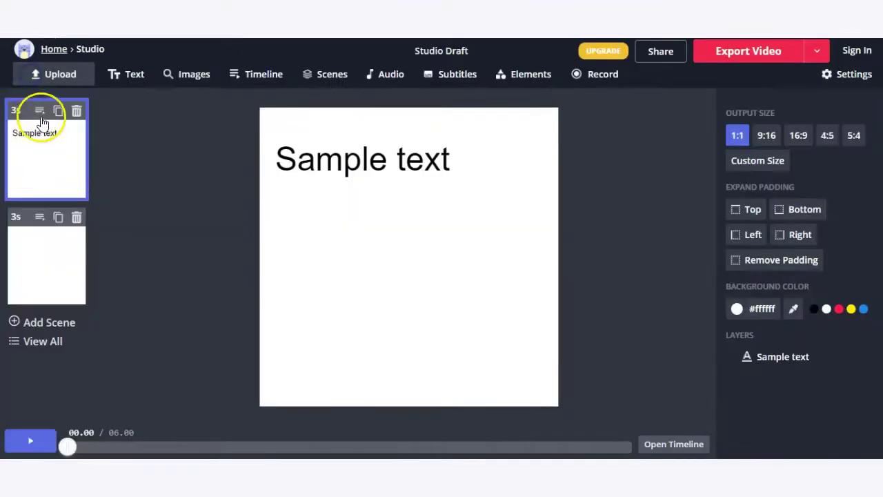
pyautogui.click(40, 112)
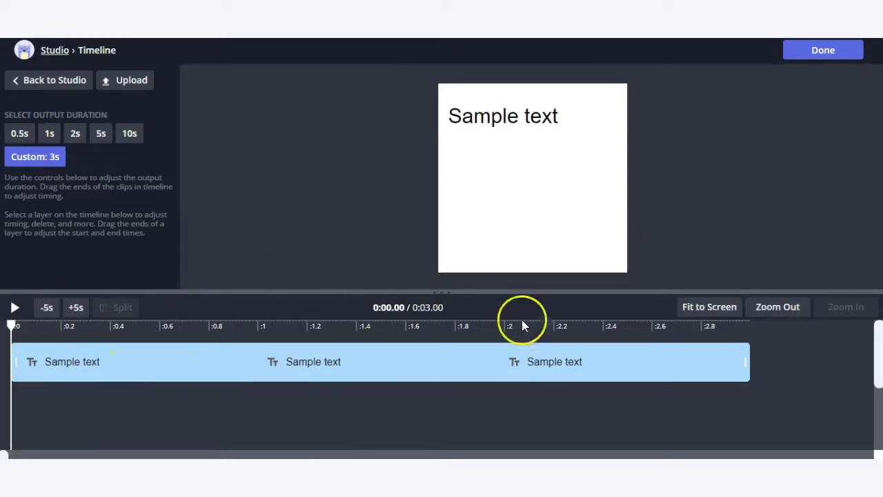
pyautogui.click(52, 88)
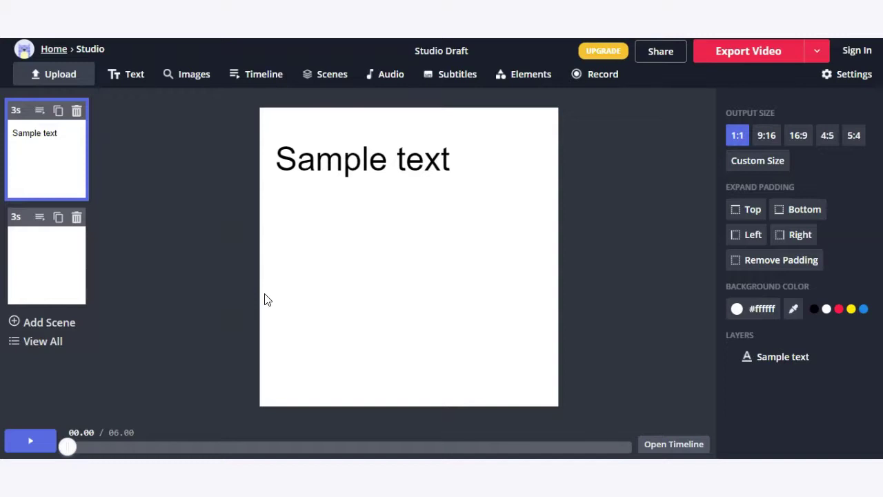
# - Compare 9:16, 4:5 and 5:4 output sizes before settling on 16:9 widescreen
pyautogui.click(807, 146)
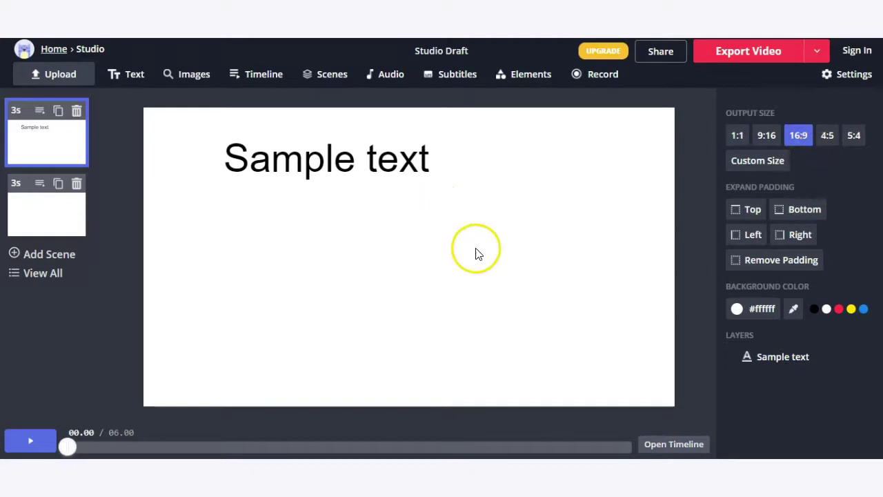
pyautogui.click(768, 134)
pyautogui.click(825, 136)
pyautogui.click(854, 137)
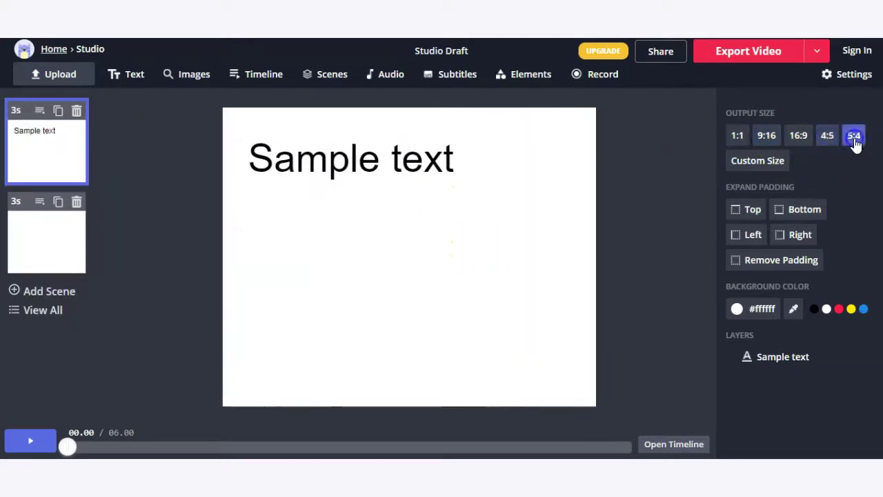
pyautogui.click(798, 136)
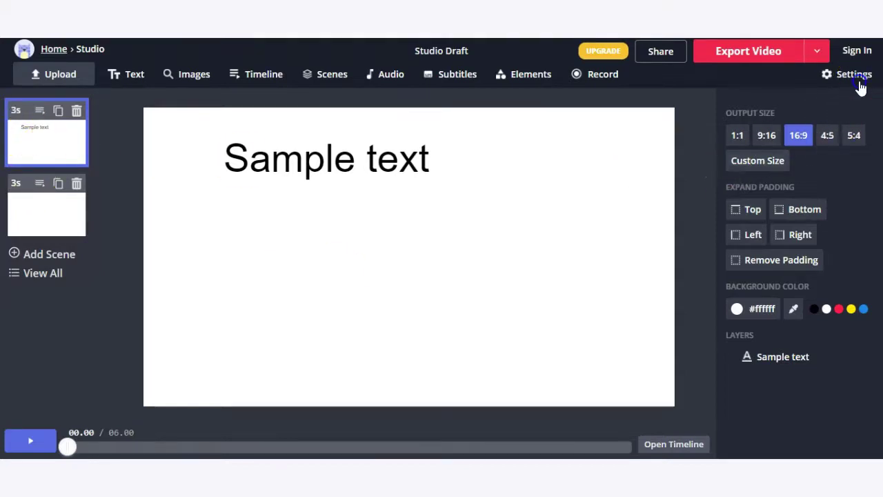
pyautogui.click(745, 131)
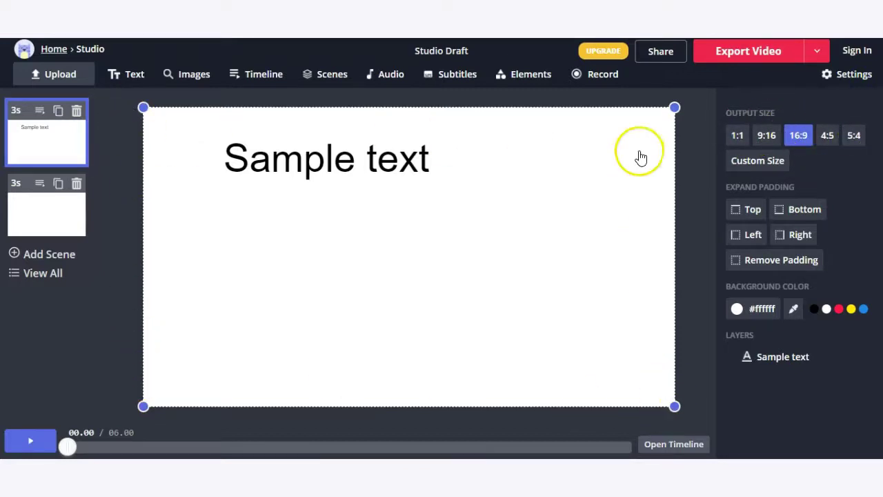
pyautogui.click(126, 232)
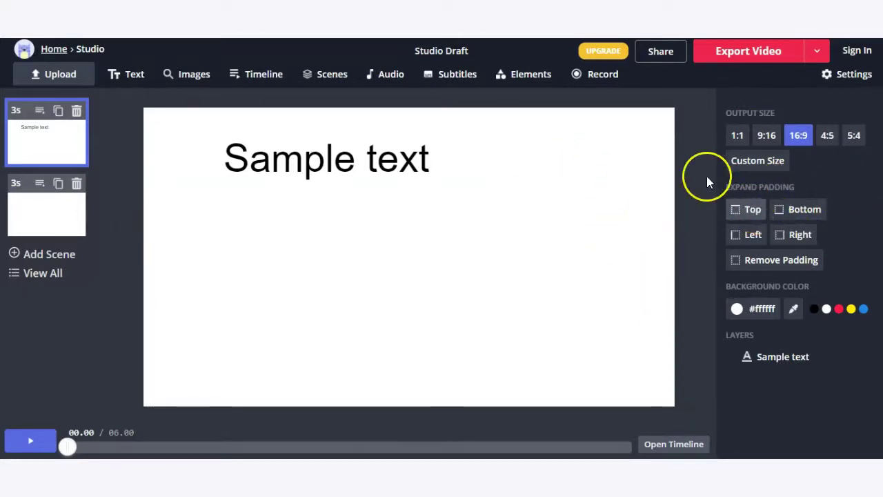
# - Try top, bottom, left and right padding, remove all padding, and keep the 16:9 output
pyautogui.click(737, 210)
pyautogui.click(780, 209)
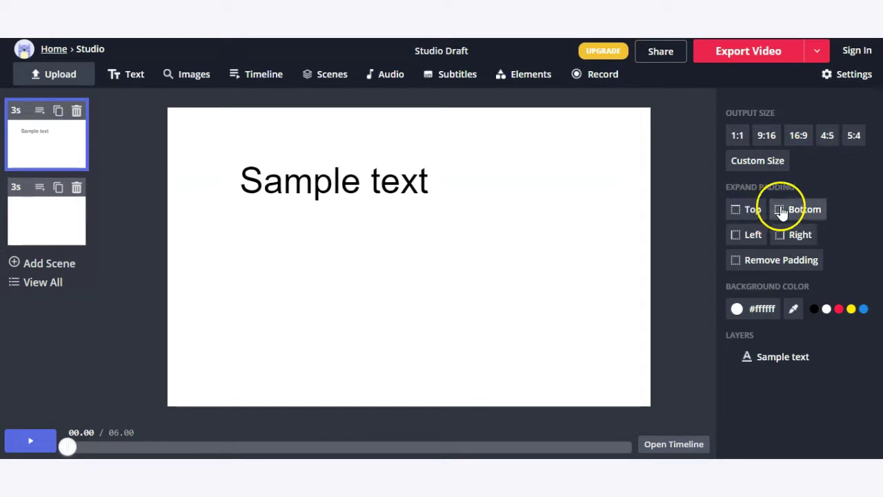
pyautogui.click(753, 234)
pyautogui.click(800, 236)
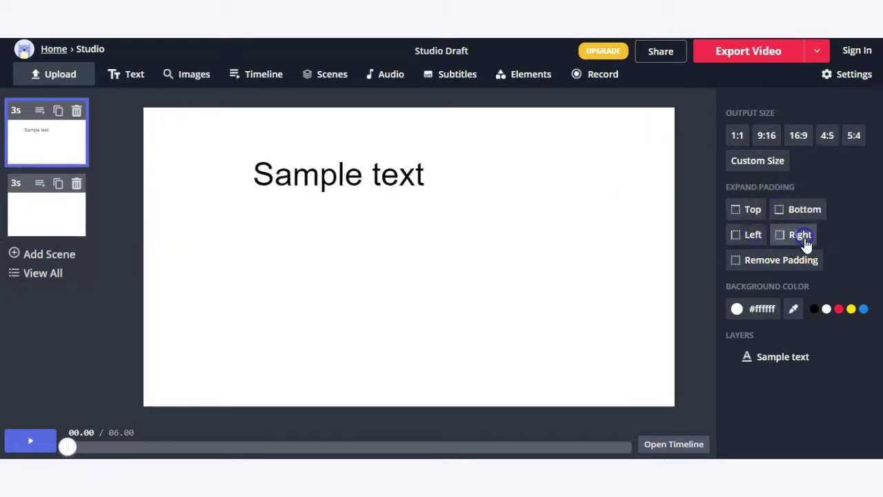
pyautogui.click(809, 260)
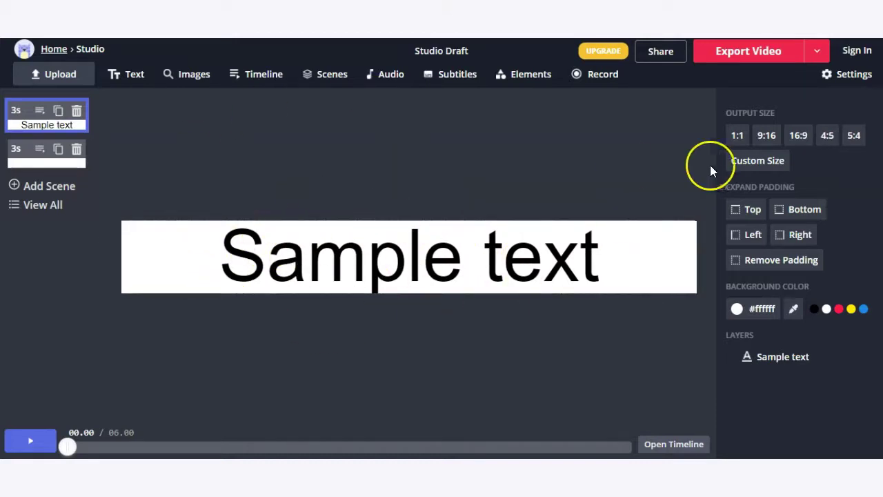
pyautogui.click(776, 134)
pyautogui.click(805, 136)
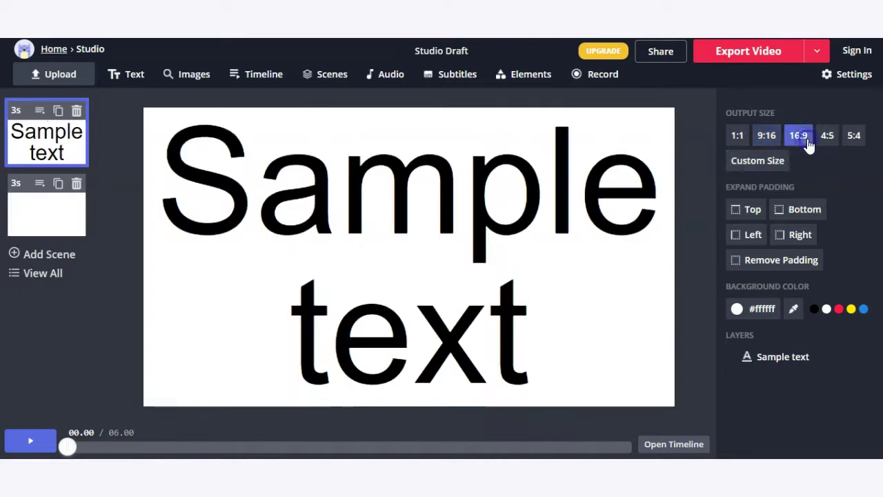
# - Shrink the Sample text from size 121 down to 90 and centre it on the canvas
pyautogui.click(538, 219)
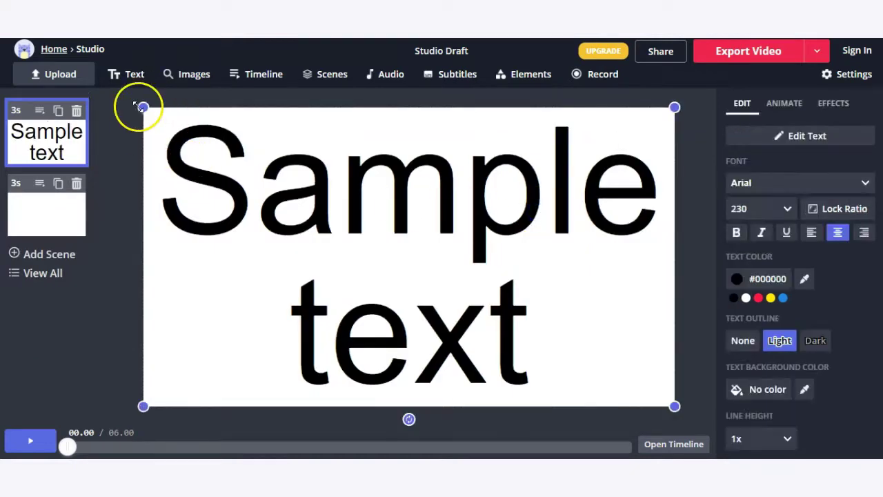
pyautogui.moveTo(142, 108); pyautogui.dragTo(331, 266)
pyautogui.moveTo(508, 315); pyautogui.dragTo(404, 211)
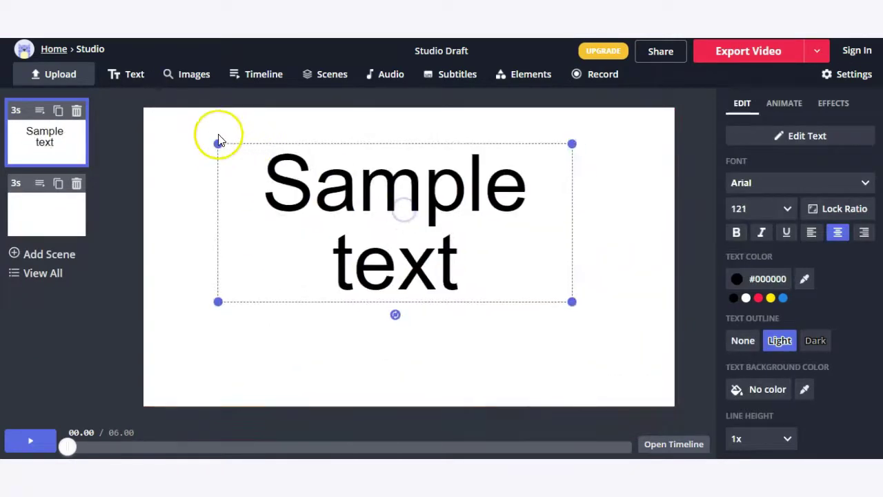
pyautogui.moveTo(225, 146); pyautogui.dragTo(319, 182)
pyautogui.moveTo(447, 224); pyautogui.dragTo(410, 239)
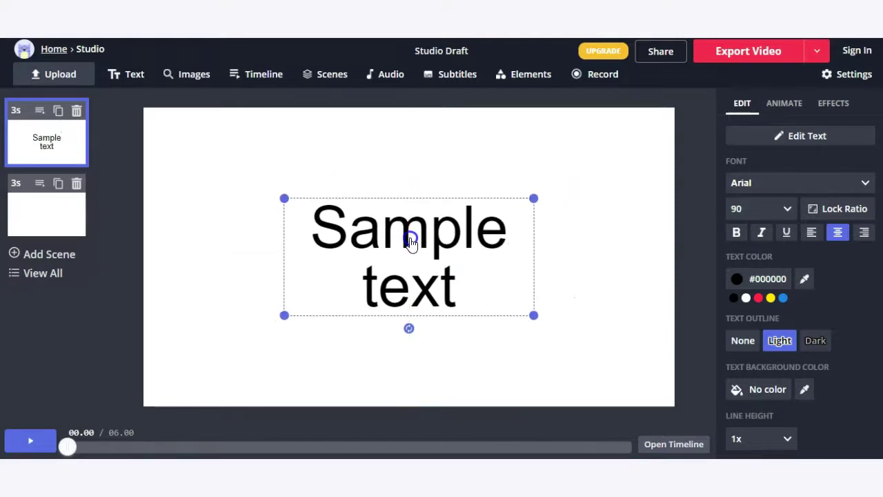
pyautogui.click(561, 137)
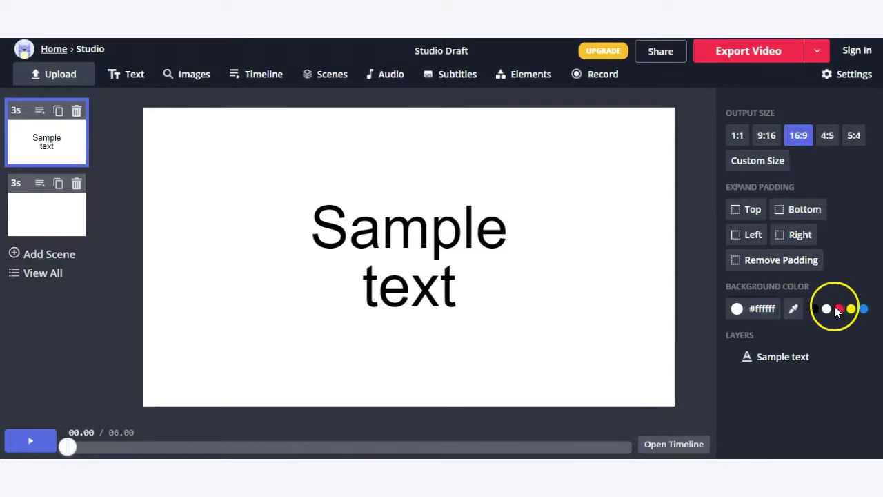
# - Try a yellow background and the colour palette, applying orange #FF7700 via its hex code
pyautogui.click(853, 309)
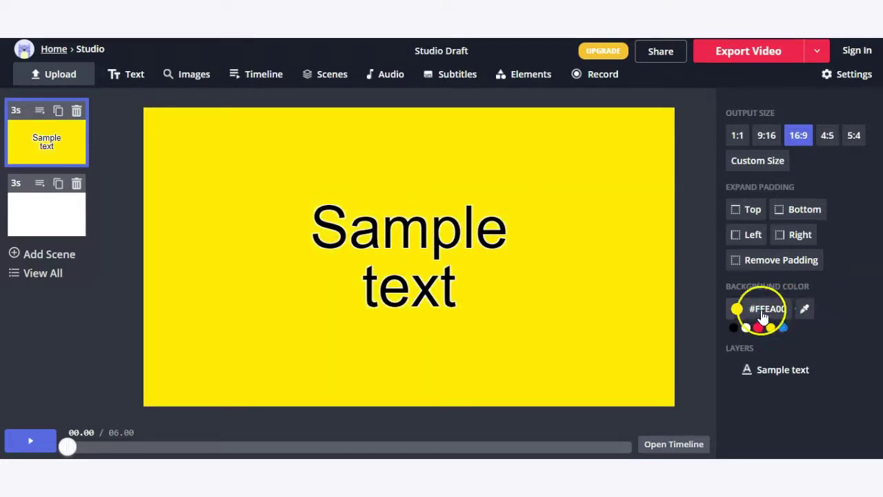
pyautogui.click(805, 309)
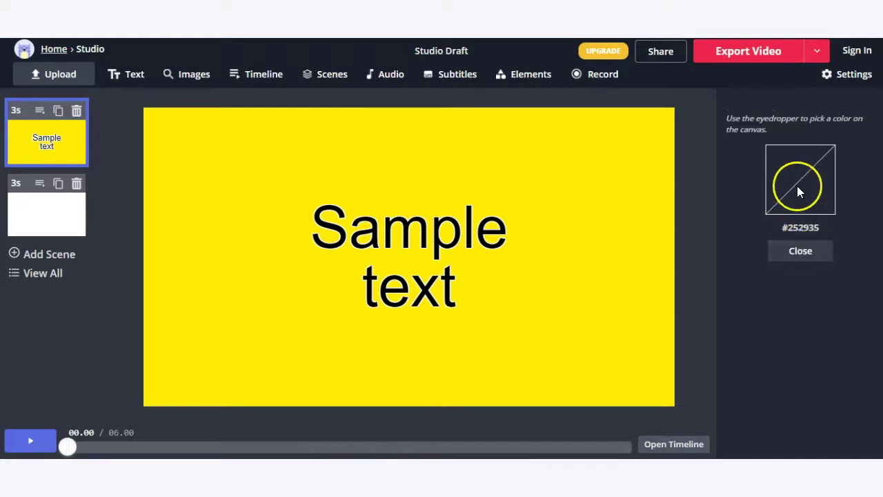
pyautogui.click(804, 251)
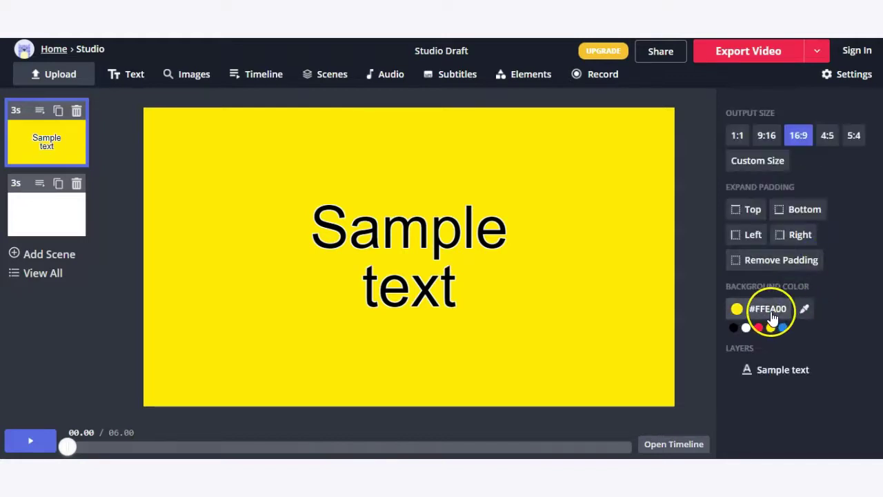
pyautogui.click(769, 308)
pyautogui.click(351, 127)
pyautogui.click(779, 327)
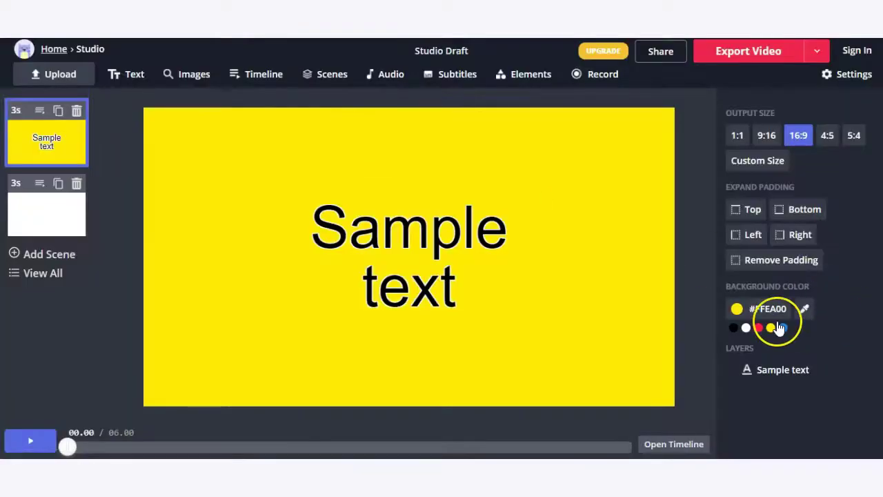
pyautogui.click(760, 316)
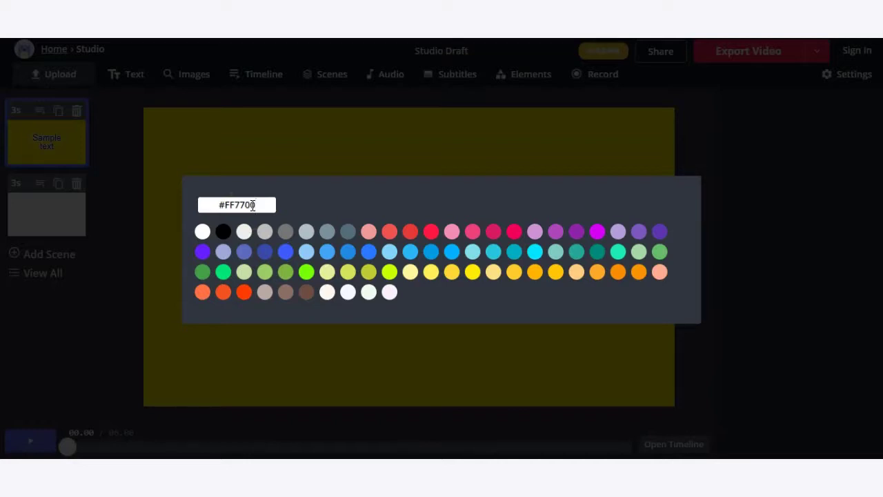
pyautogui.click(245, 204)
pyautogui.click(348, 150)
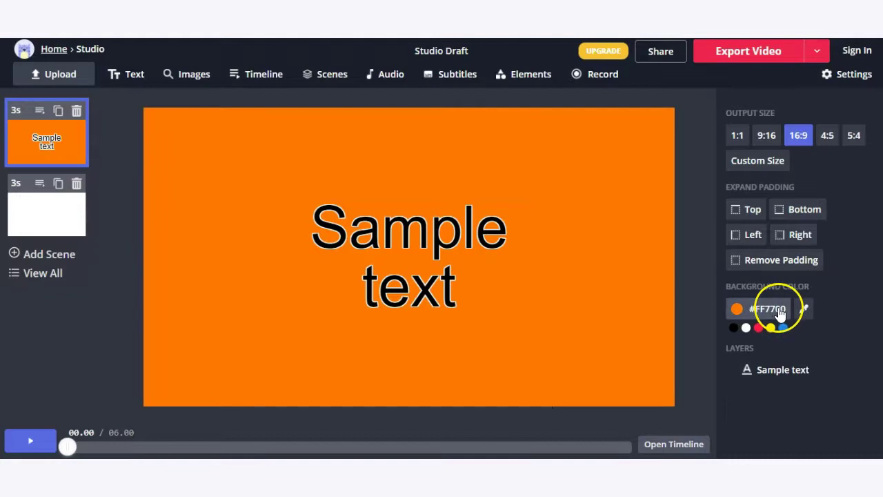
# - Try red, reset the background to white #FFFFFF, and move the Sample text up-left
pyautogui.click(758, 328)
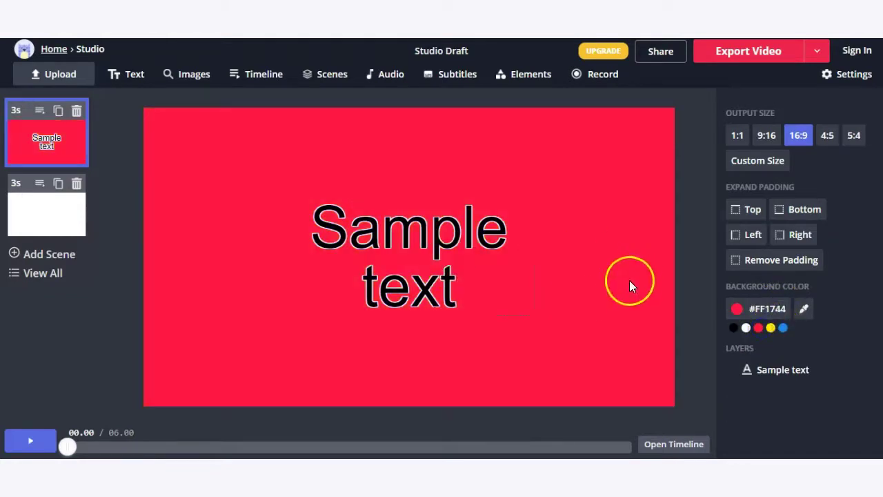
pyautogui.click(609, 325)
pyautogui.click(746, 328)
pyautogui.click(574, 175)
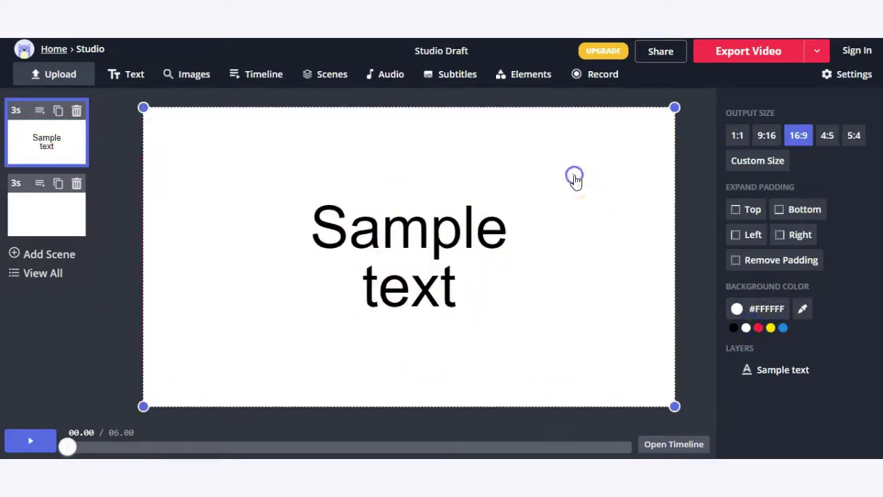
pyautogui.click(458, 243)
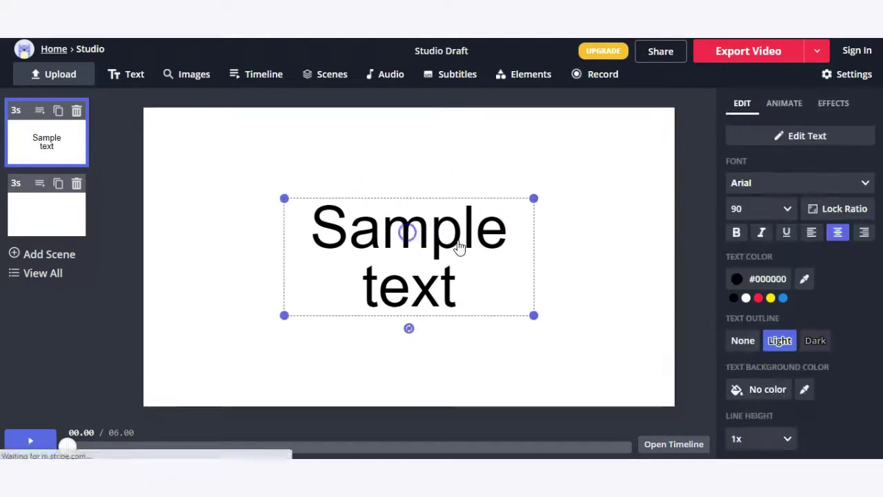
pyautogui.moveTo(404, 210); pyautogui.dragTo(336, 169)
pyautogui.click(577, 250)
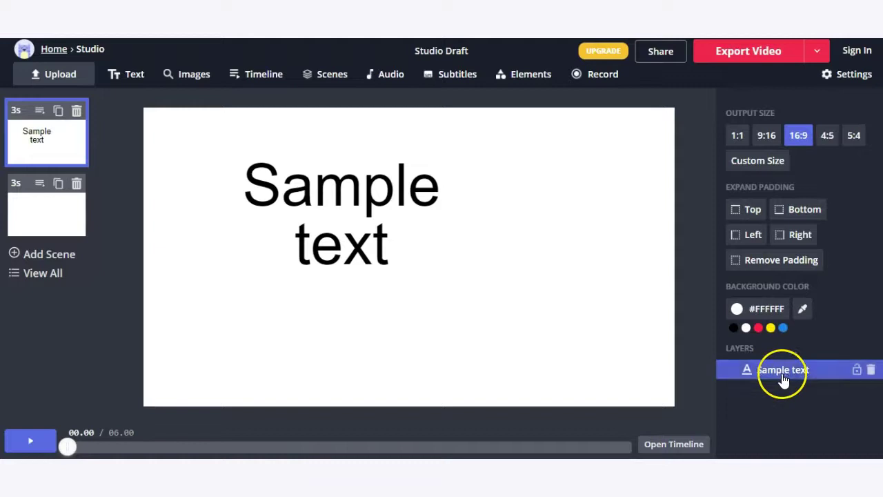
# - Search images for 'dog' and add the puppy-in-grass photo to the first scene
pyautogui.click(198, 74)
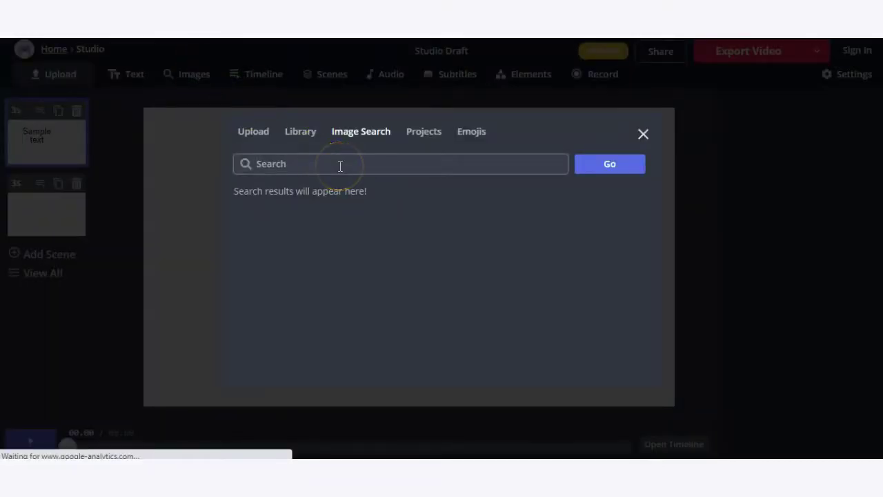
pyautogui.write('dog')
pyautogui.press('Return')
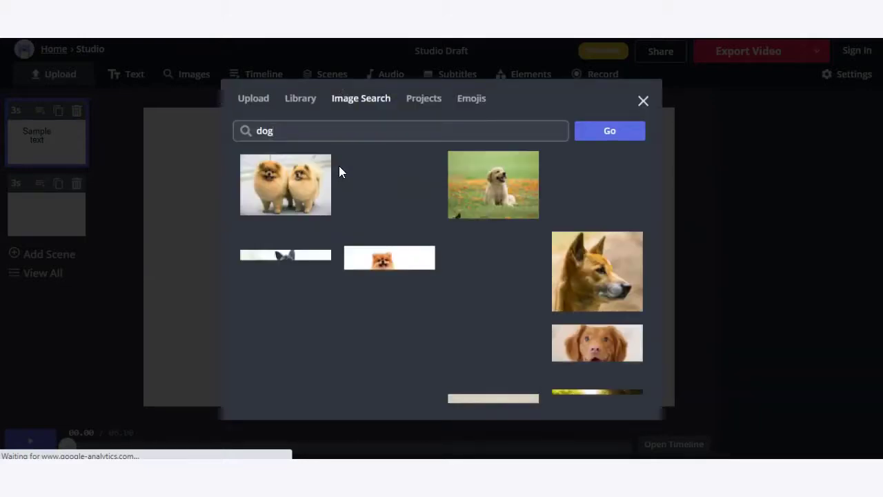
pyautogui.click(500, 188)
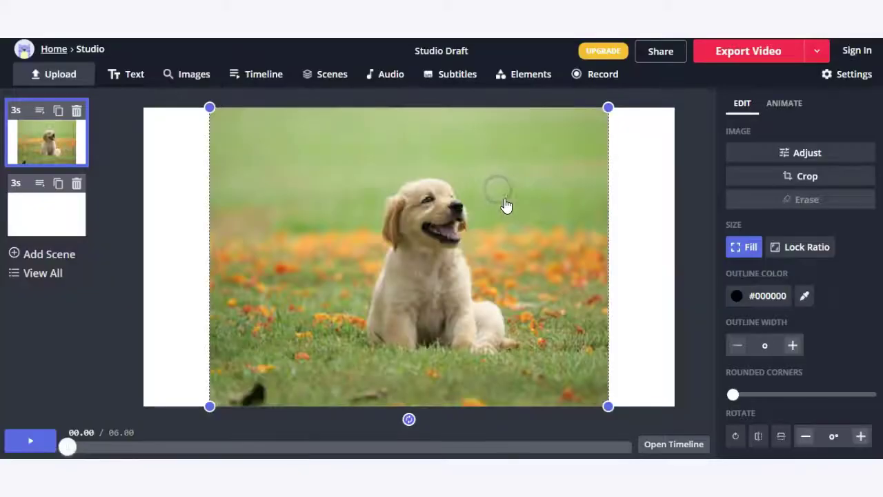
# - Shrink the puppy photo and position it on the right beside the Sample text
pyautogui.moveTo(214, 90); pyautogui.dragTo(508, 256)
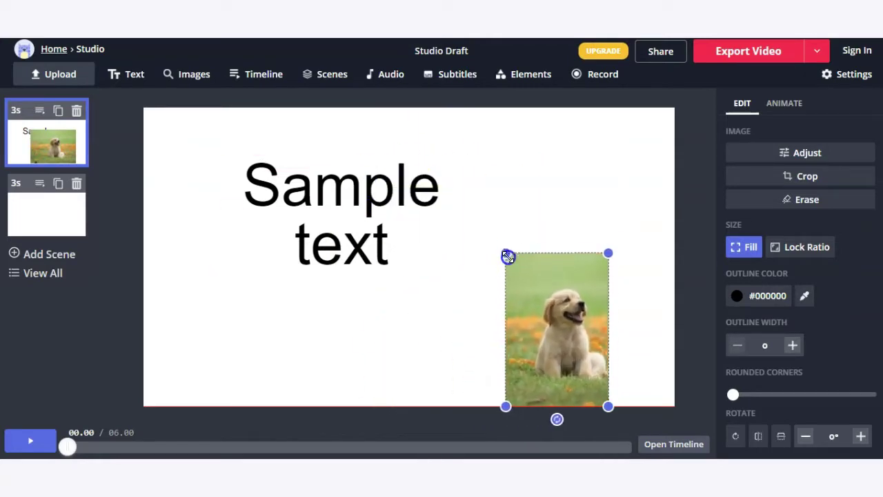
pyautogui.moveTo(473, 198); pyautogui.dragTo(458, 183)
pyautogui.moveTo(522, 228); pyautogui.dragTo(435, 143)
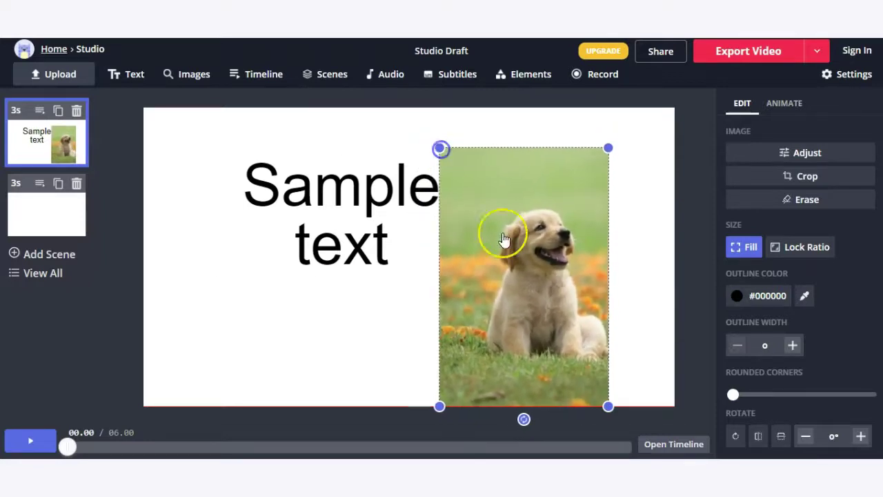
pyautogui.moveTo(503, 232); pyautogui.dragTo(559, 254)
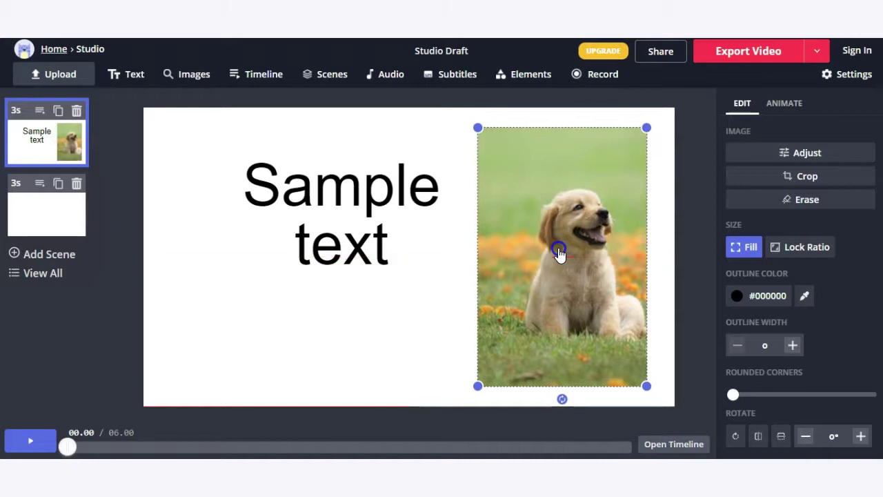
# - Move the Sample text left and down on the canvas
pyautogui.click(385, 322)
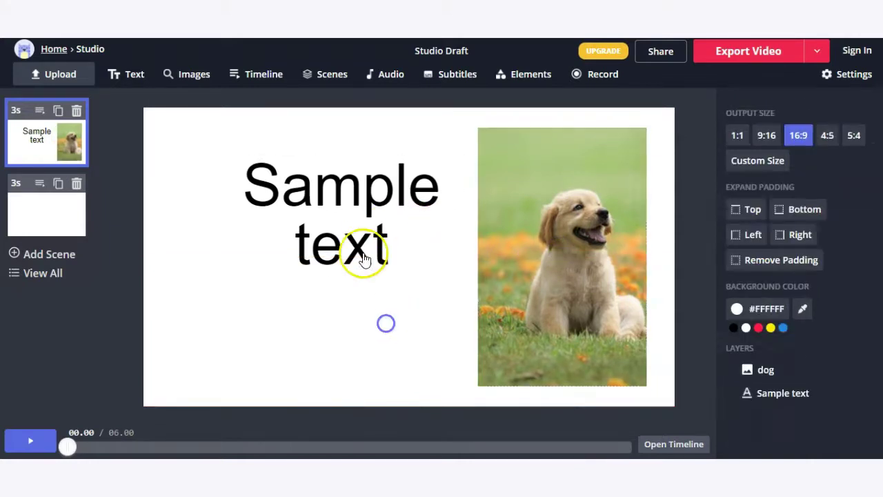
pyautogui.moveTo(349, 203); pyautogui.dragTo(325, 249)
pyautogui.click(318, 143)
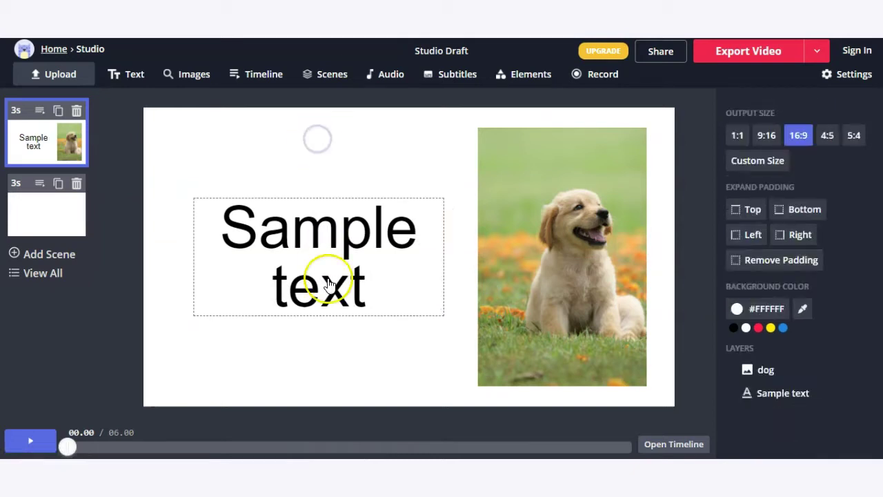
# - Slide the puppy photo left so it overlaps the Sample text
pyautogui.click(765, 374)
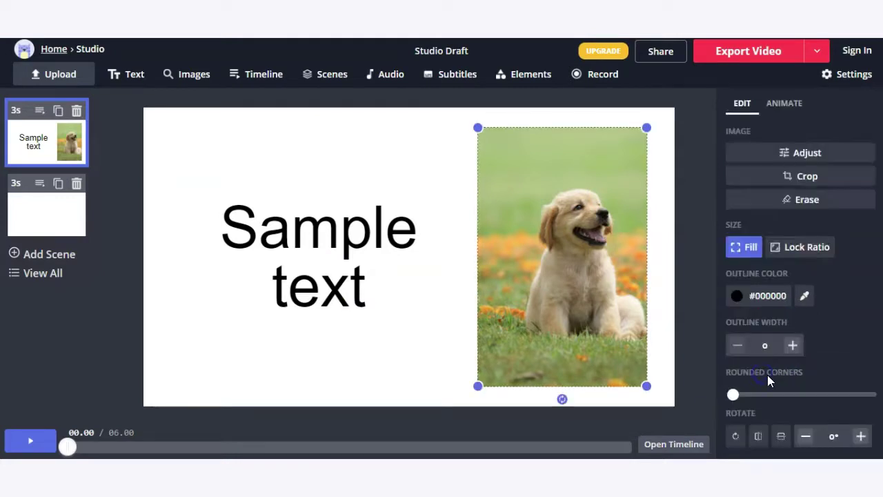
pyautogui.moveTo(584, 269); pyautogui.dragTo(461, 253)
pyautogui.click(589, 237)
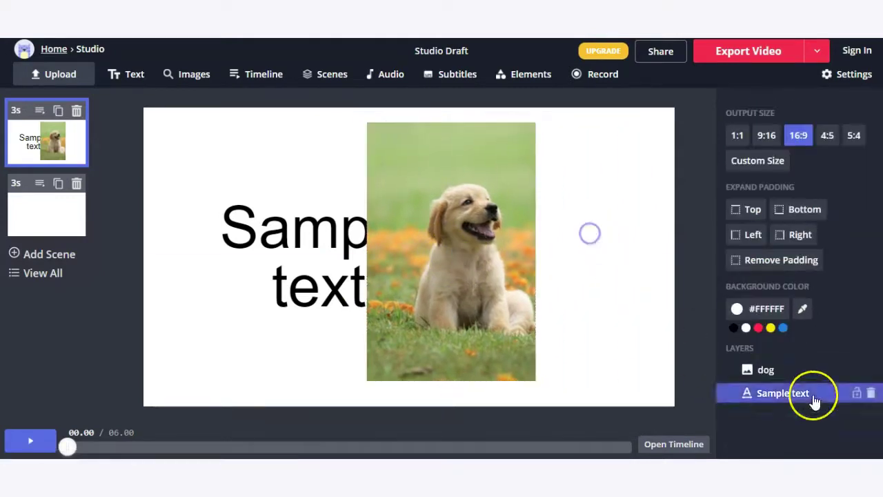
pyautogui.click(500, 229)
pyautogui.click(589, 229)
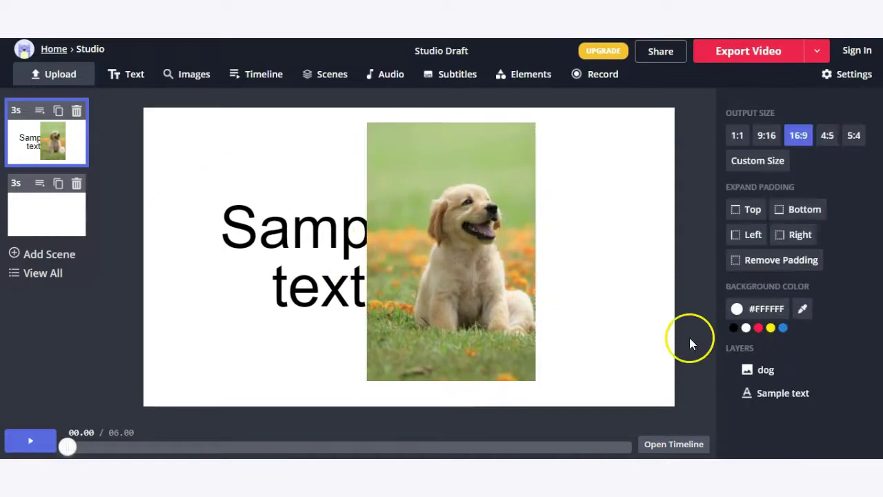
pyautogui.click(778, 371)
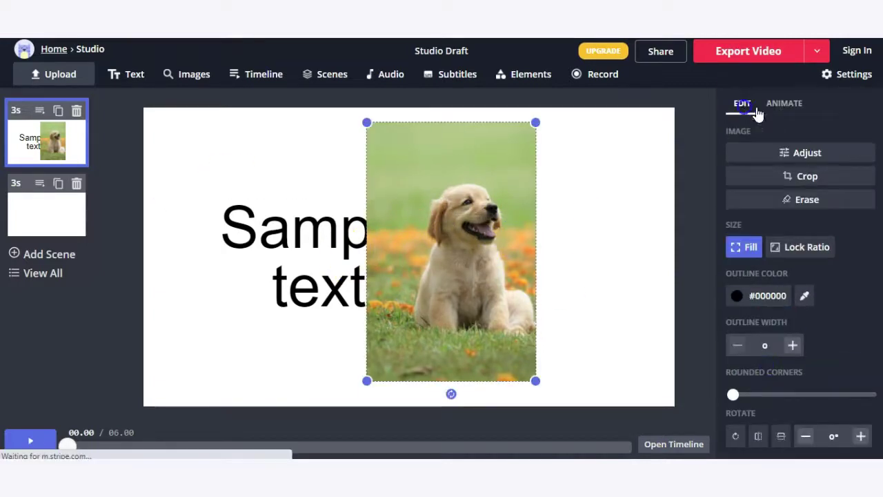
pyautogui.click(583, 257)
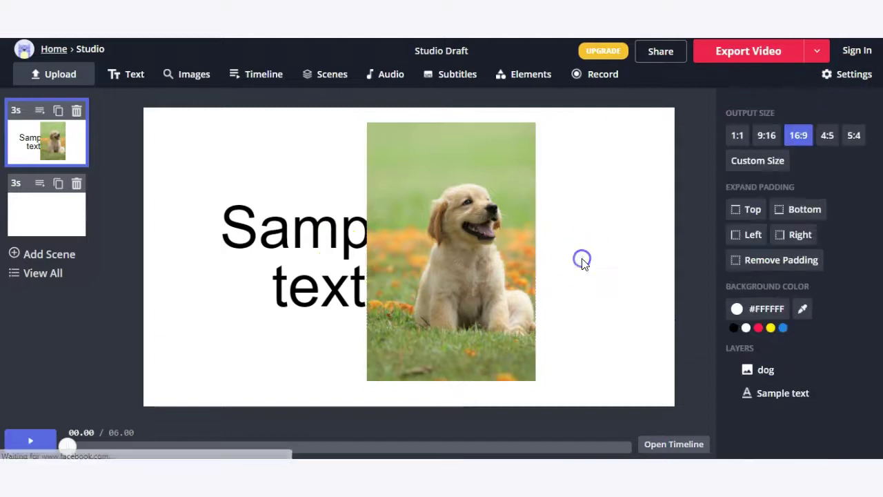
pyautogui.click(787, 369)
# - Bring the Sample text layer forward in front of the puppy photo
pyautogui.click(784, 392)
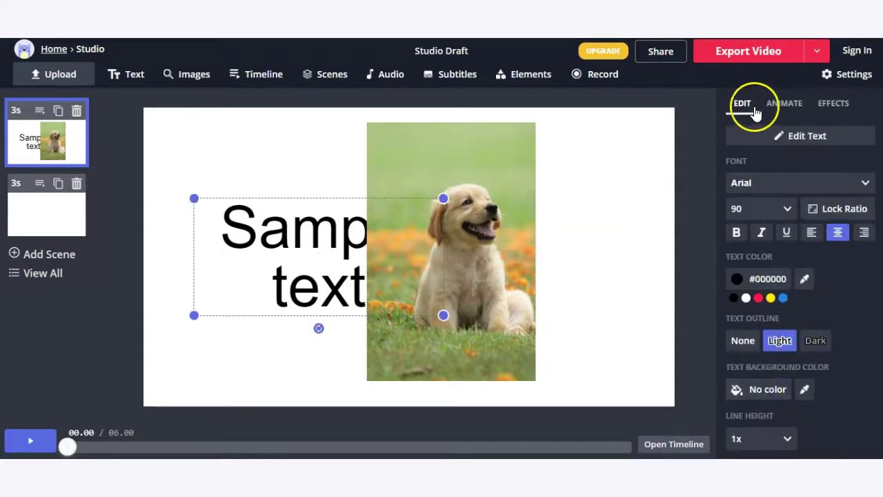
pyautogui.scroll(-2, 838, 167)
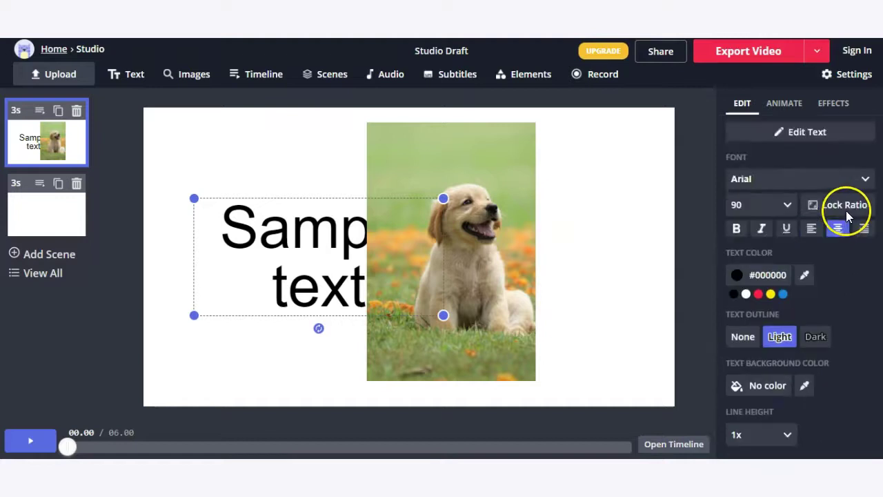
pyautogui.scroll(-2, 793, 300)
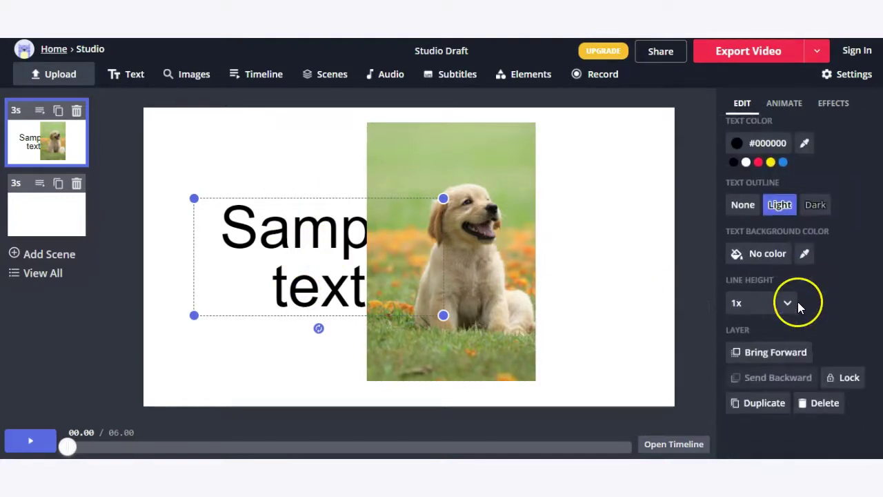
pyautogui.scroll(3, 771, 298)
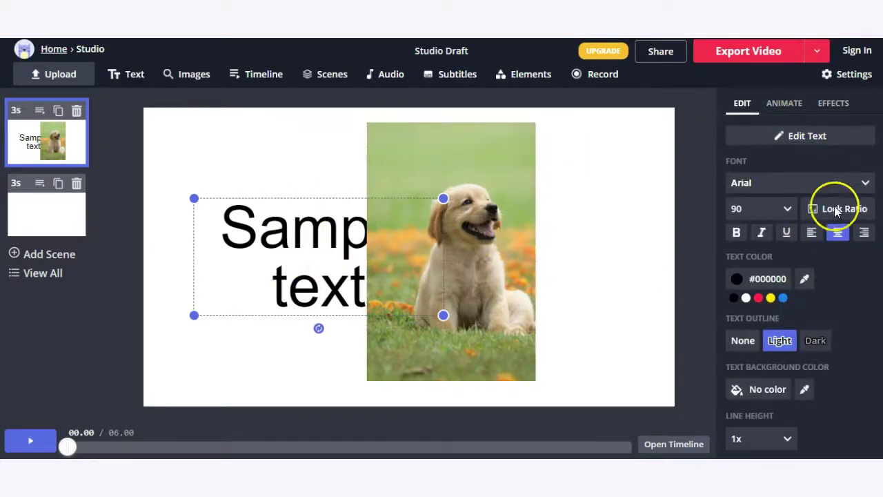
pyautogui.scroll(-3, 811, 268)
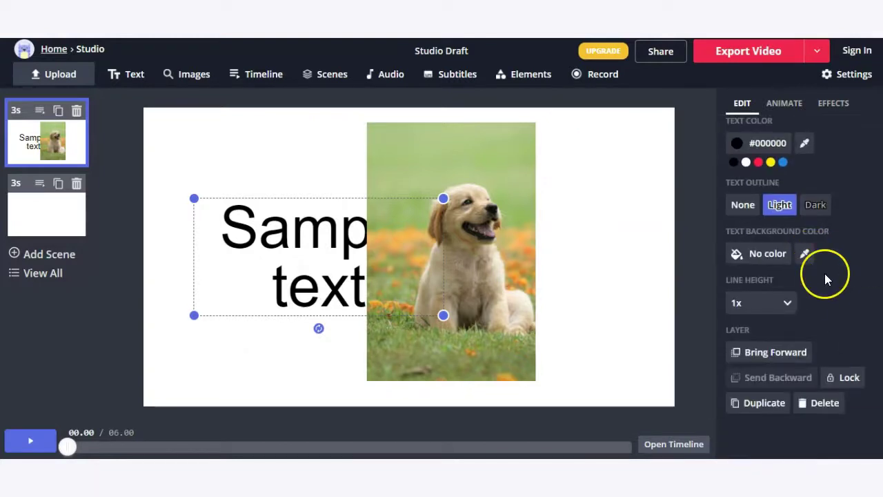
pyautogui.click(779, 353)
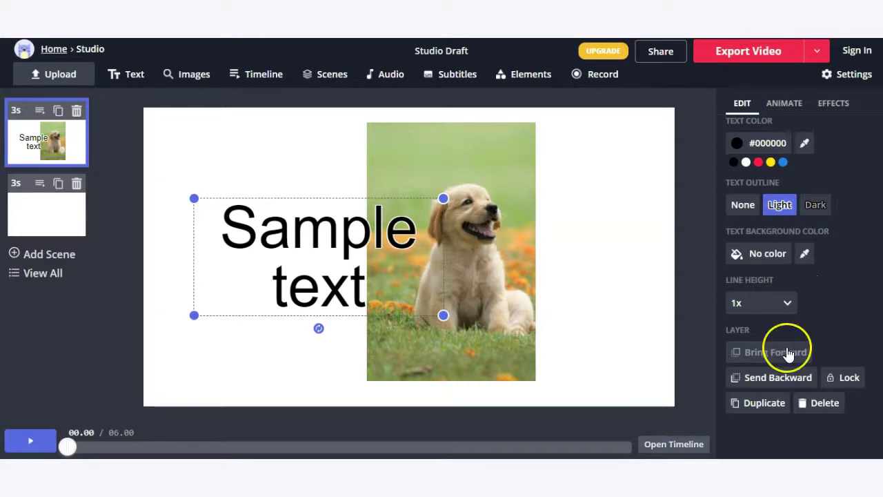
# - Stretch the puppy photo from its corners to cover the 16:9 canvas, then reposition the Sample text at left
pyautogui.moveTo(293, 242); pyautogui.dragTo(305, 224)
pyautogui.click(367, 347)
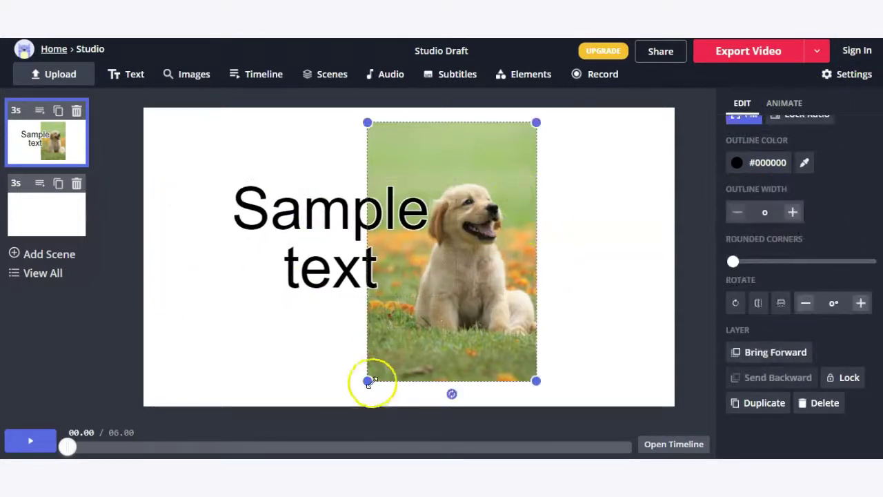
pyautogui.moveTo(367, 378); pyautogui.dragTo(89, 420)
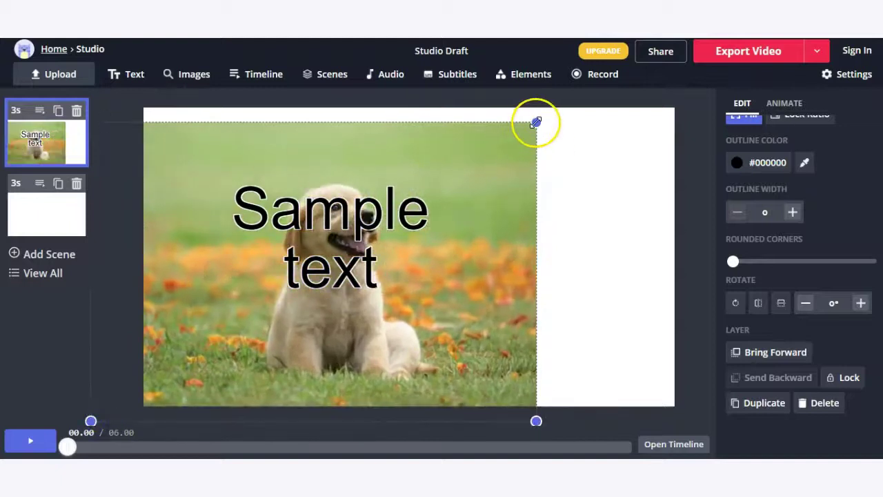
pyautogui.moveTo(536, 124); pyautogui.dragTo(752, 100)
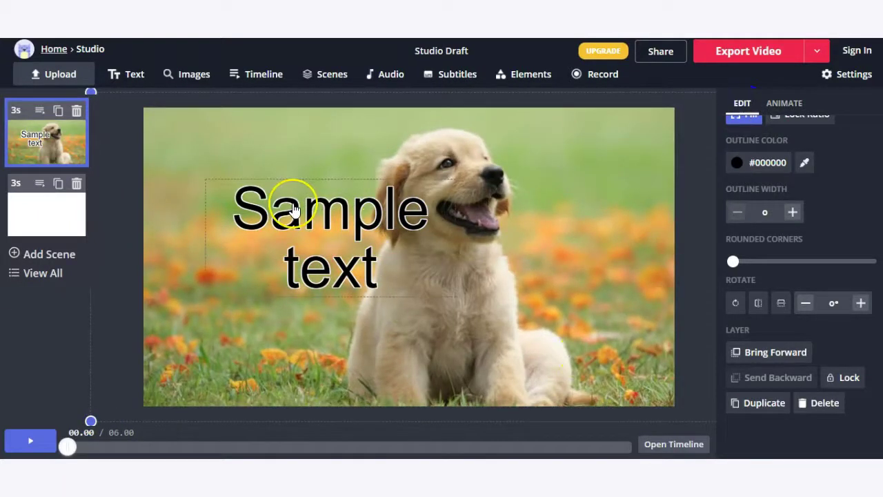
pyautogui.click(293, 203)
pyautogui.moveTo(375, 243); pyautogui.dragTo(305, 257)
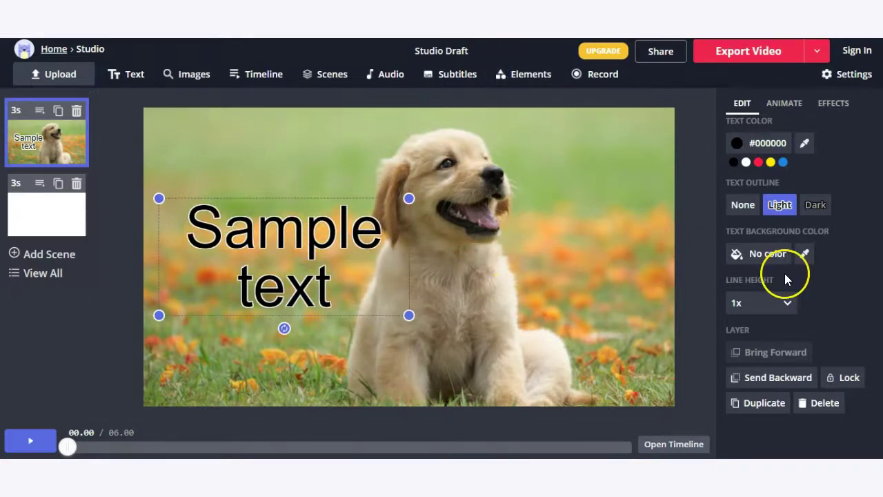
# - Select the puppy photo rather than the Sample text
pyautogui.click(501, 144)
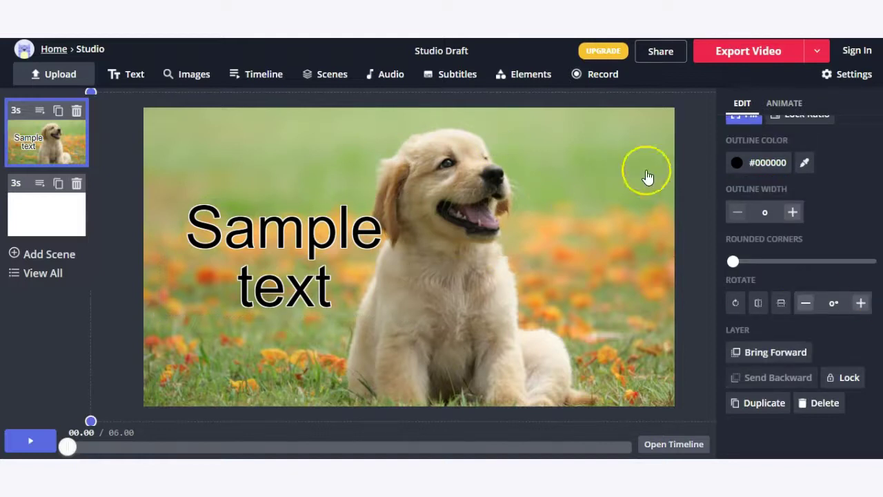
pyautogui.scroll(2, 762, 200)
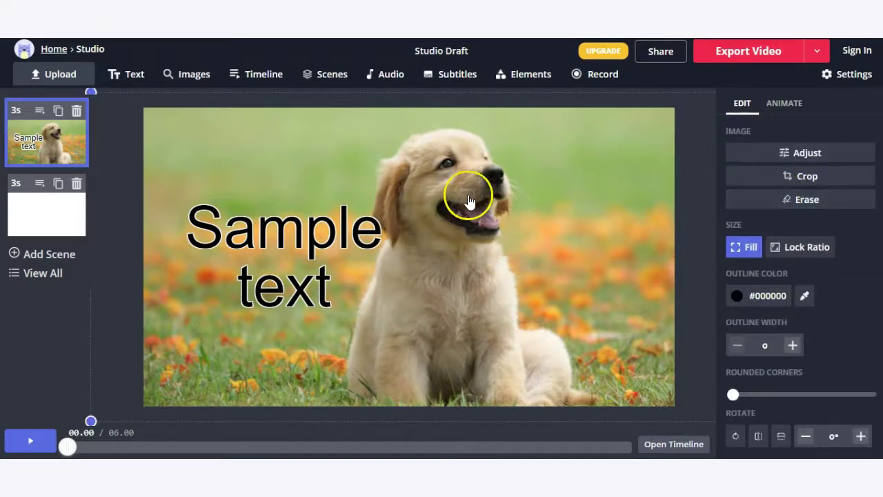
pyautogui.click(289, 238)
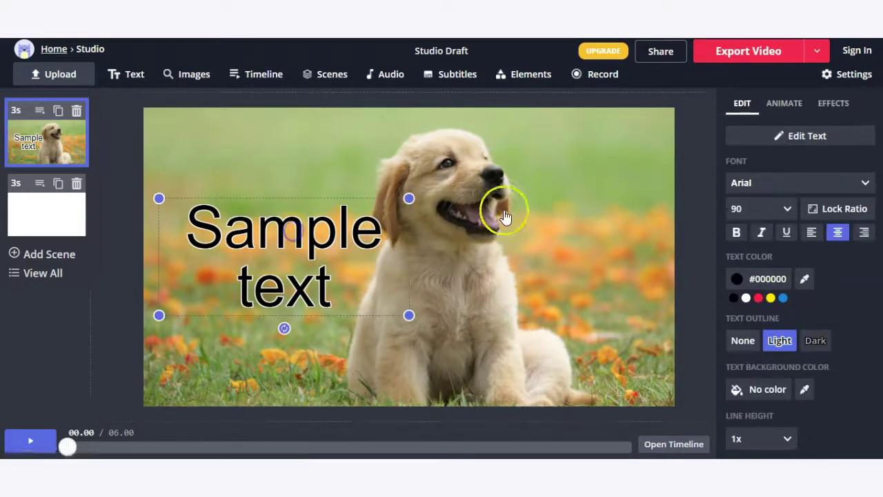
pyautogui.click(503, 212)
pyautogui.click(232, 265)
pyautogui.click(452, 233)
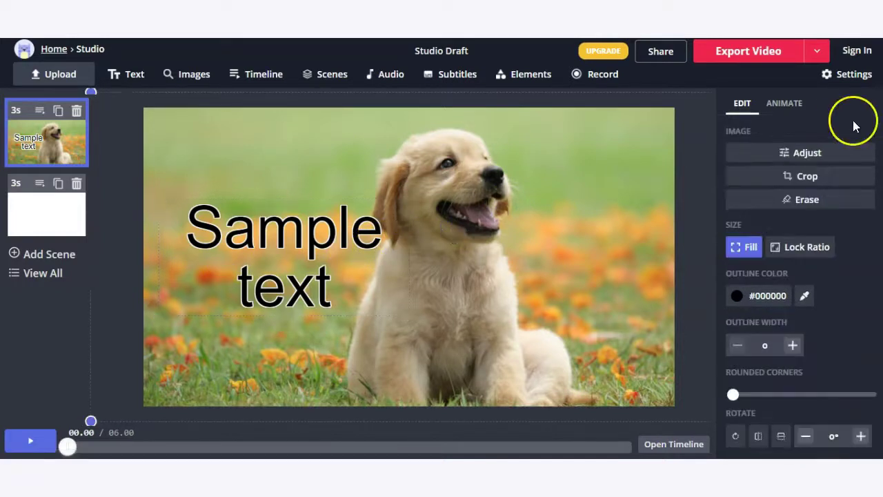
# - Raise the puppy photo's Saturation to 37 in the Adjust panel
pyautogui.click(823, 153)
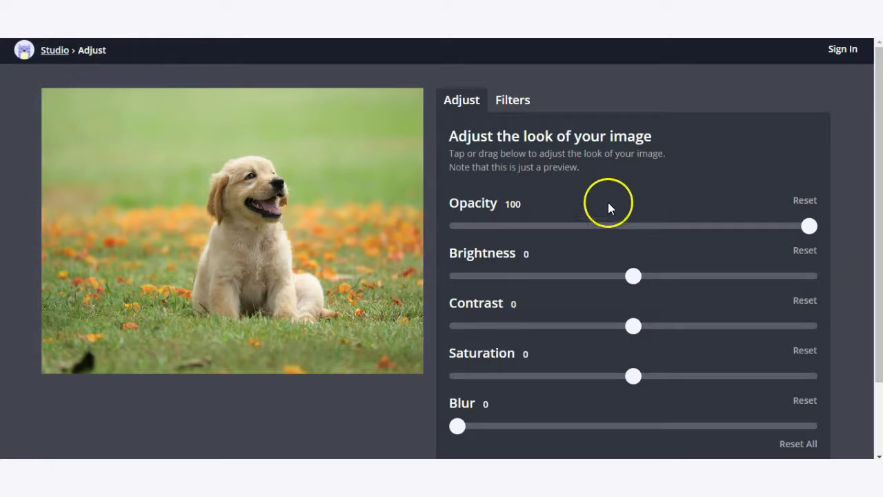
pyautogui.scroll(-2, 419, 157)
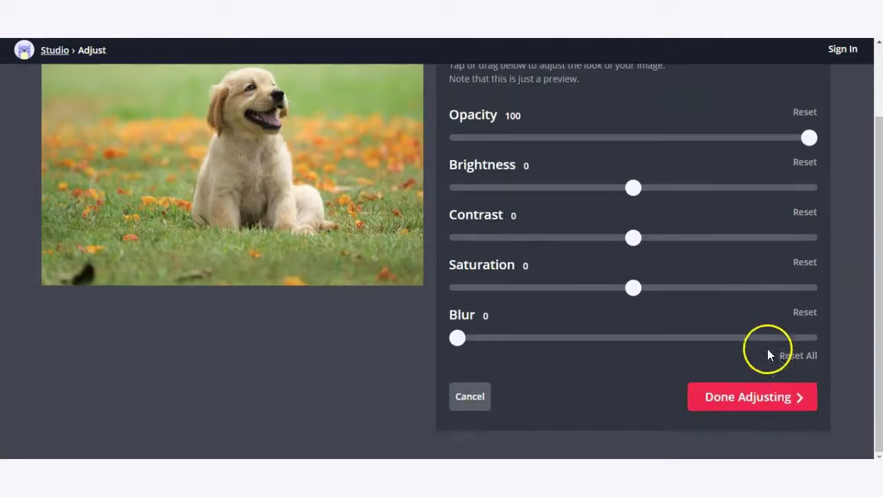
pyautogui.click(476, 396)
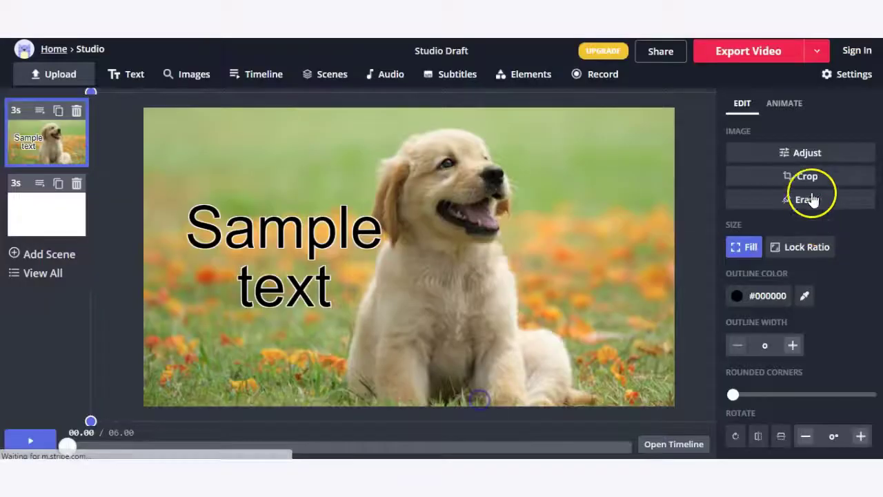
pyautogui.click(816, 151)
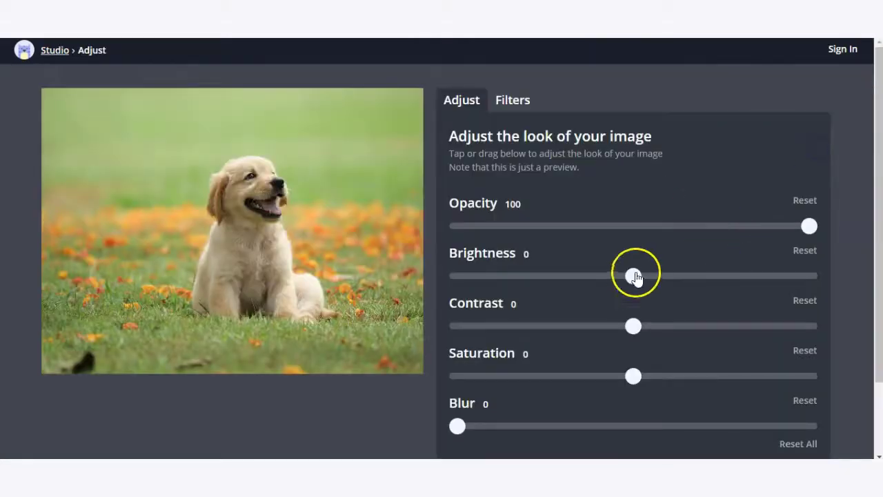
pyautogui.click(633, 375)
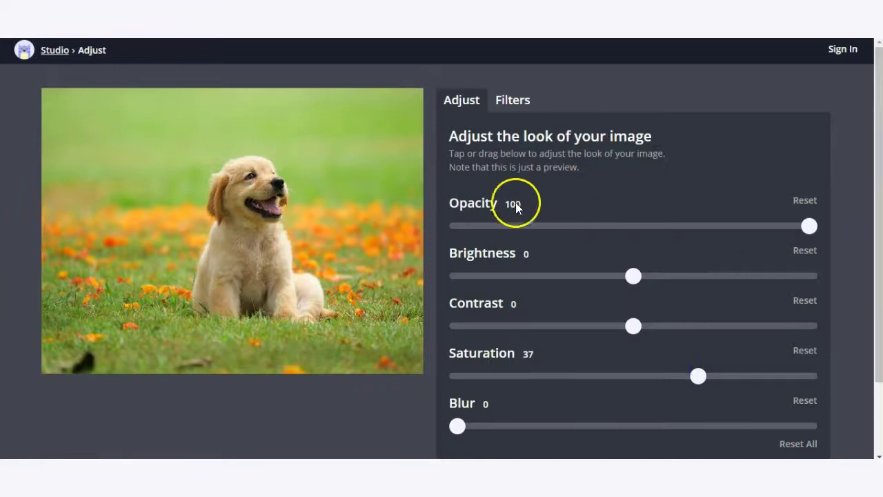
pyautogui.scroll(-3, 515, 361)
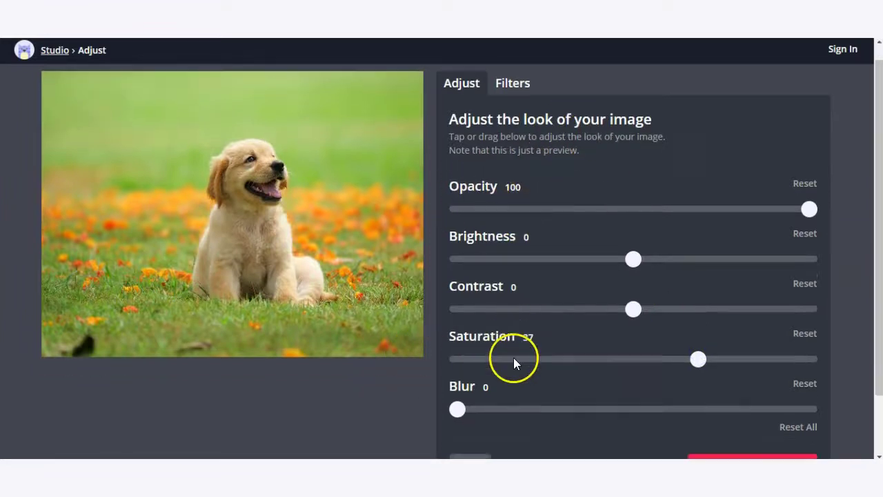
pyautogui.scroll(3, 598, 351)
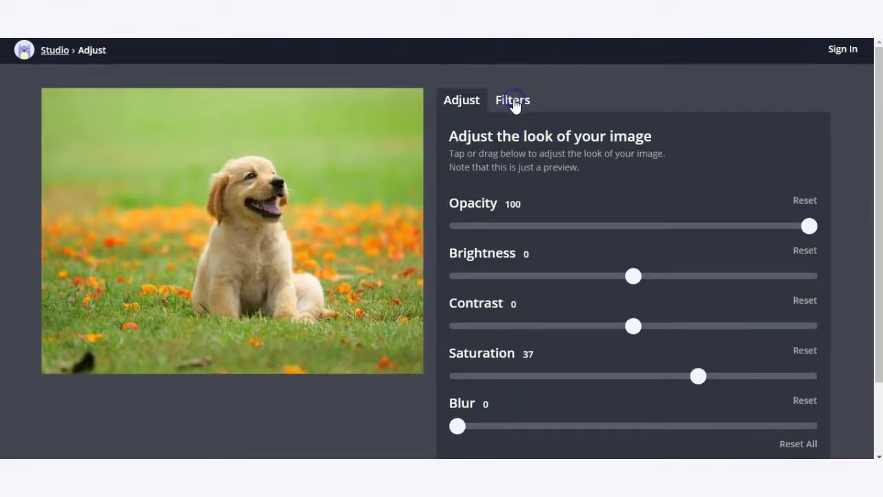
# - Browse the Filters presets, return to Adjust, and finish adjusting with saturation kept
pyautogui.click(472, 104)
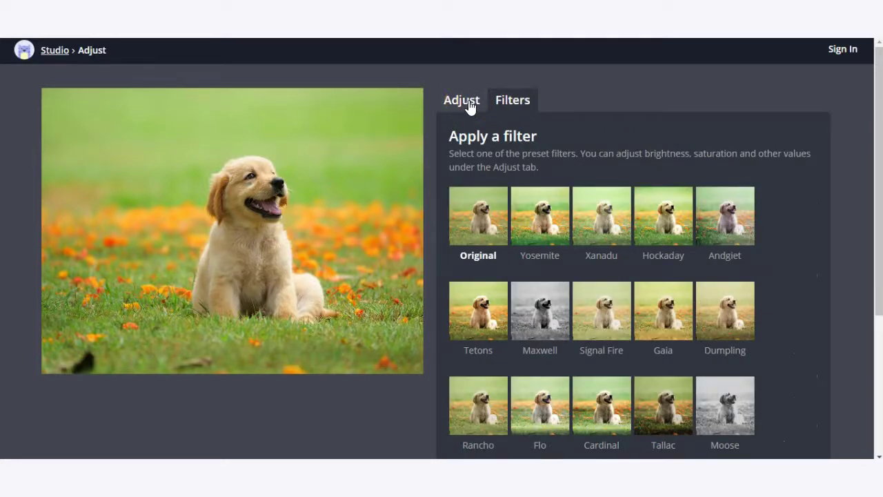
pyautogui.scroll(-3, 531, 127)
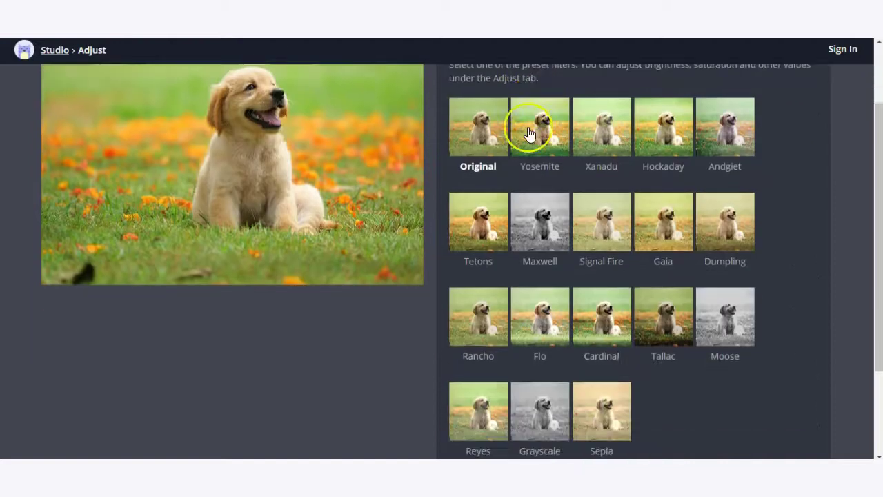
pyautogui.scroll(3, 707, 329)
pyautogui.scroll(-5, 759, 318)
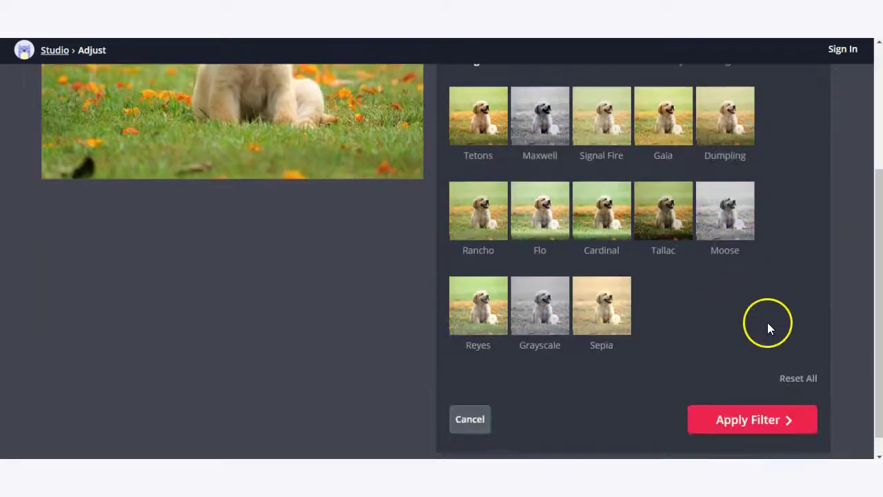
pyautogui.scroll(5, 534, 179)
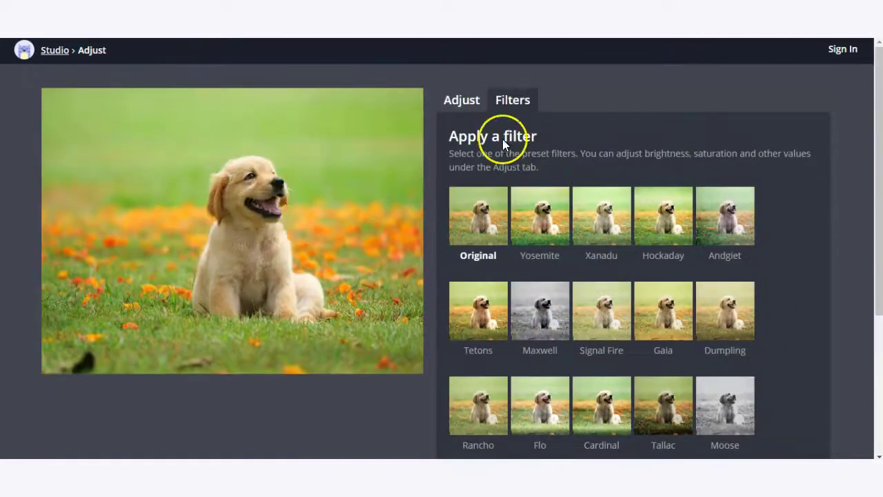
pyautogui.click(459, 101)
pyautogui.scroll(-2, 741, 415)
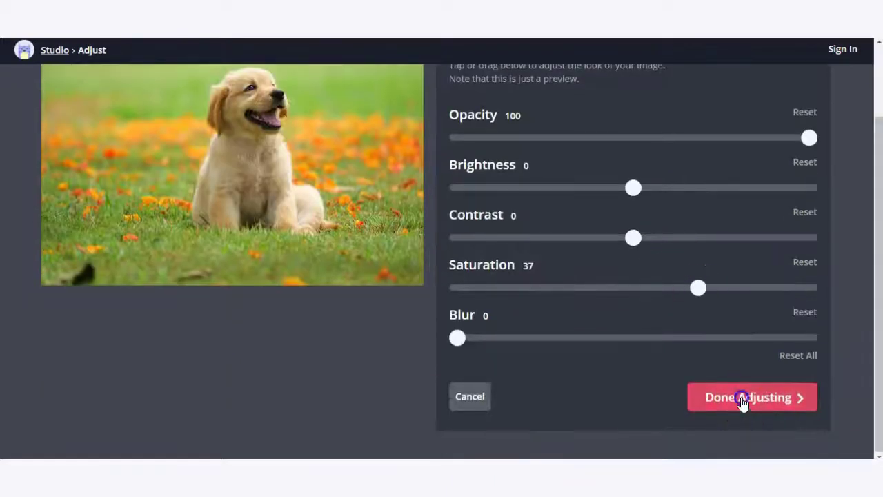
pyautogui.click(741, 400)
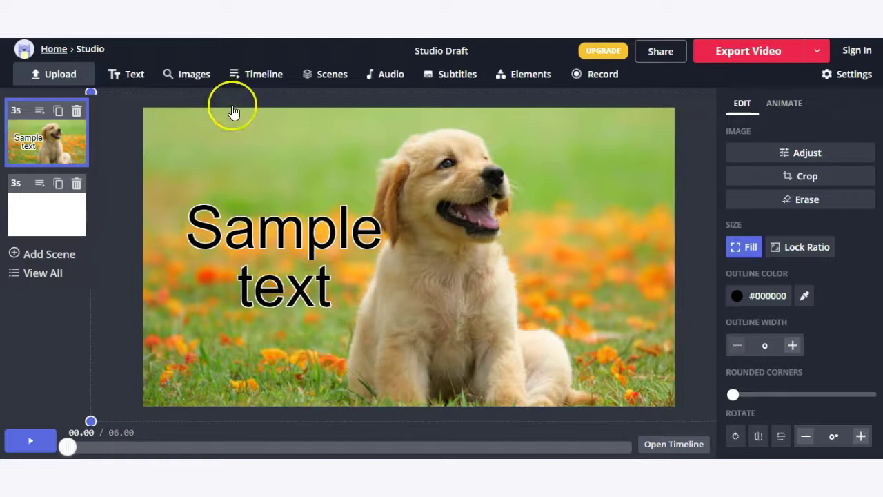
# - Replace the caption with 'Dogs of the USA' and move it lower on the photo
pyautogui.click(282, 249)
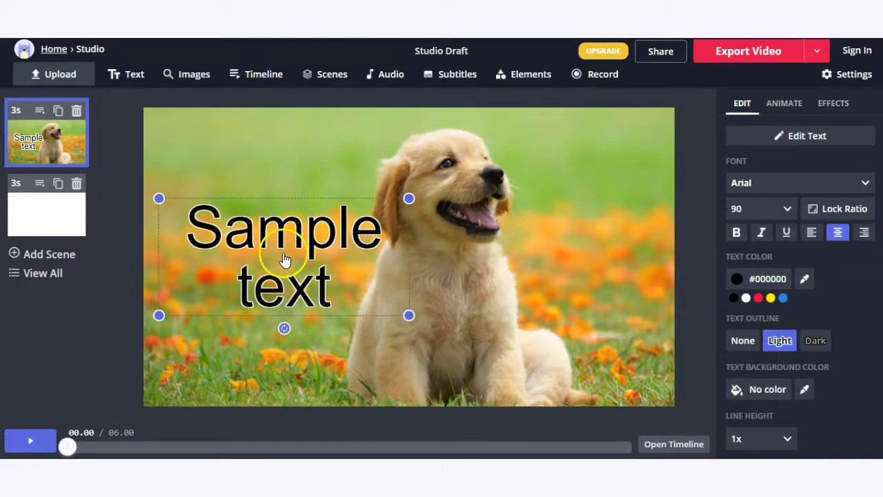
pyautogui.doubleClick(283, 253)
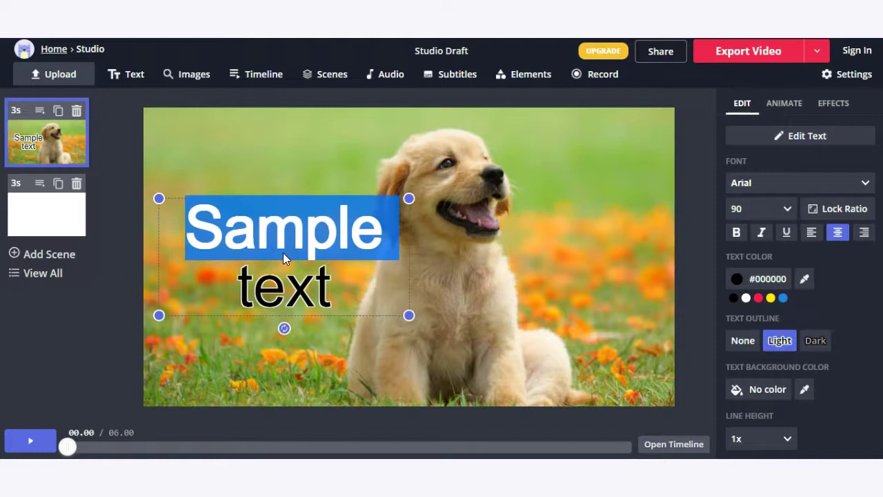
pyautogui.tripleClick(283, 253)
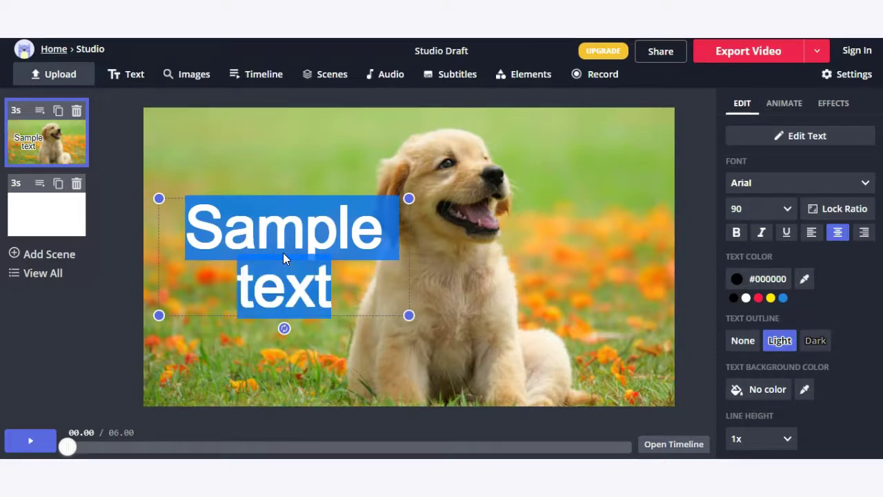
pyautogui.write('Dogs of the USA')
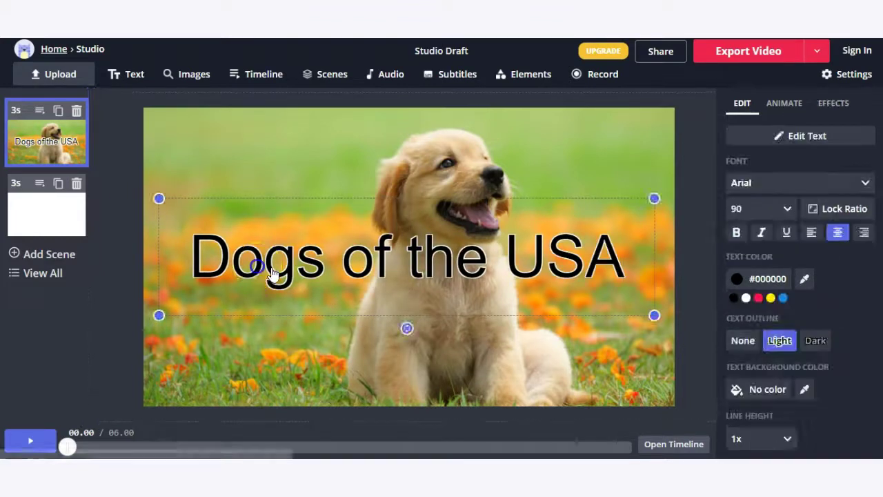
pyautogui.moveTo(274, 273); pyautogui.dragTo(277, 350)
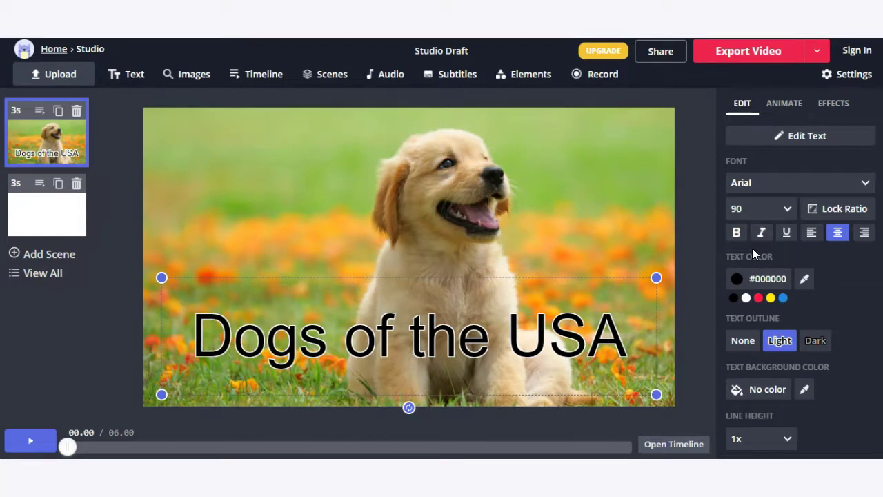
# - Style the caption in white Raleway with Text Outline set to None
pyautogui.click(785, 183)
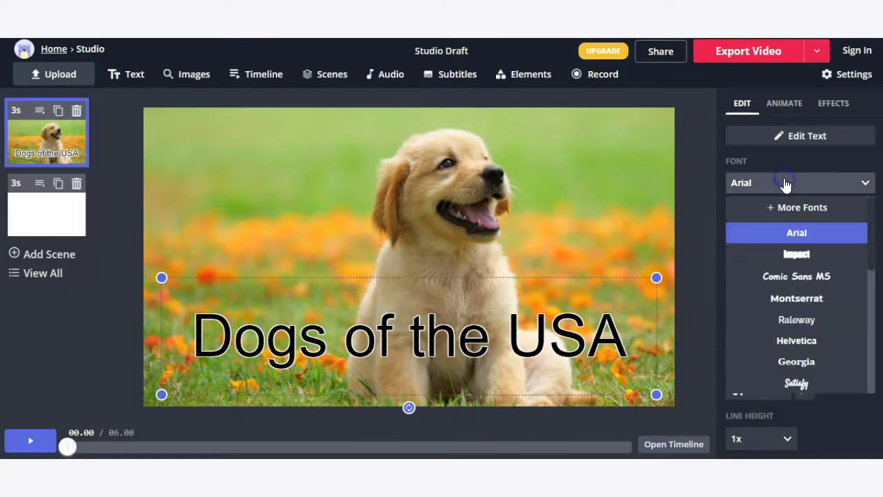
pyautogui.click(831, 317)
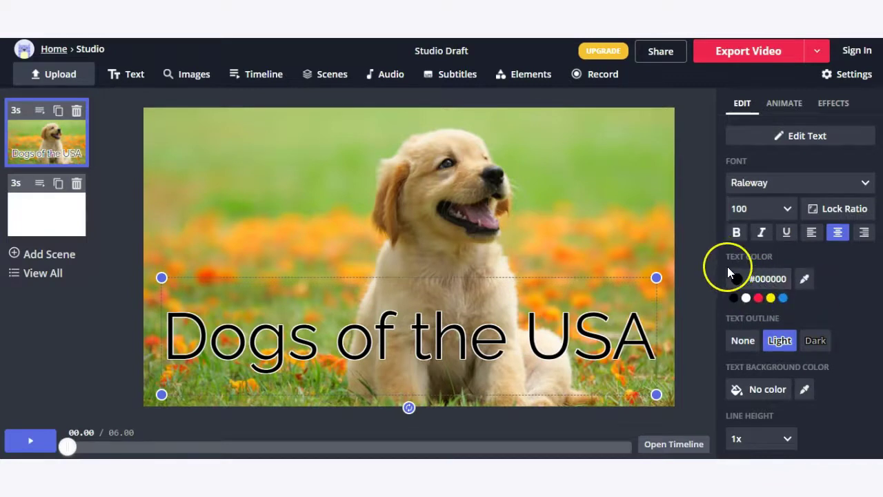
pyautogui.click(747, 298)
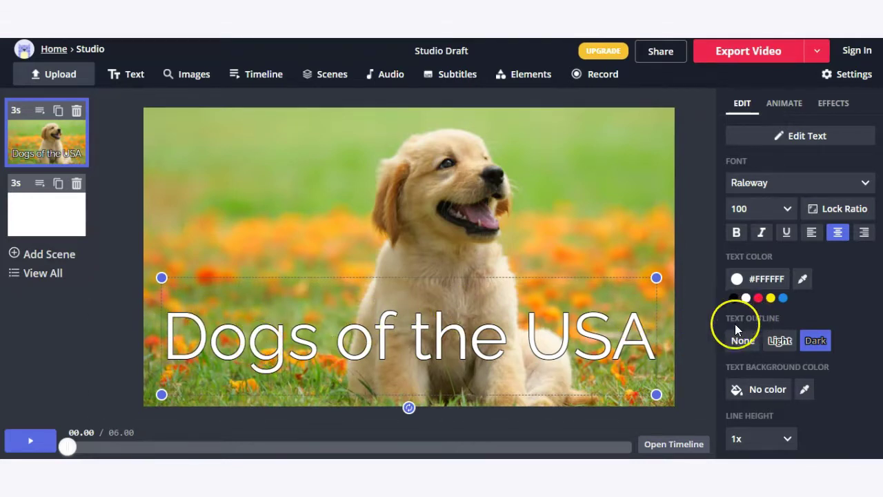
pyautogui.click(780, 342)
pyautogui.click(743, 341)
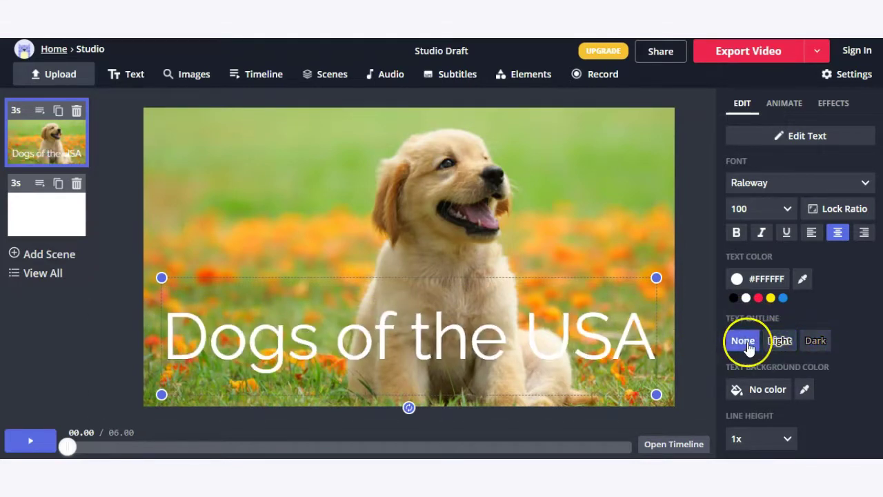
pyautogui.scroll(-1, 855, 317)
# - Resize and move the caption box onto the lower part of the photo
pyautogui.scroll(-1, 857, 317)
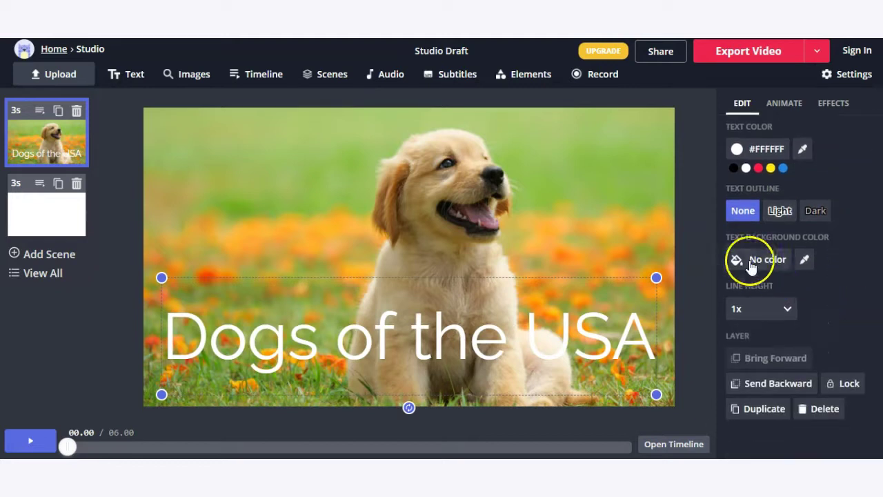
pyautogui.moveTo(329, 332); pyautogui.dragTo(316, 294)
pyautogui.click(155, 243)
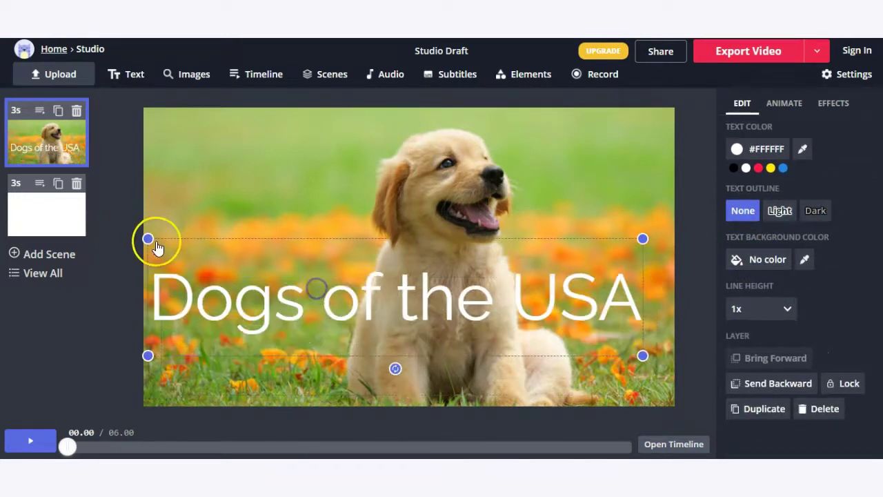
pyautogui.moveTo(150, 240); pyautogui.dragTo(309, 295)
pyautogui.moveTo(420, 335); pyautogui.dragTo(322, 363)
pyautogui.moveTo(546, 386); pyautogui.dragTo(560, 387)
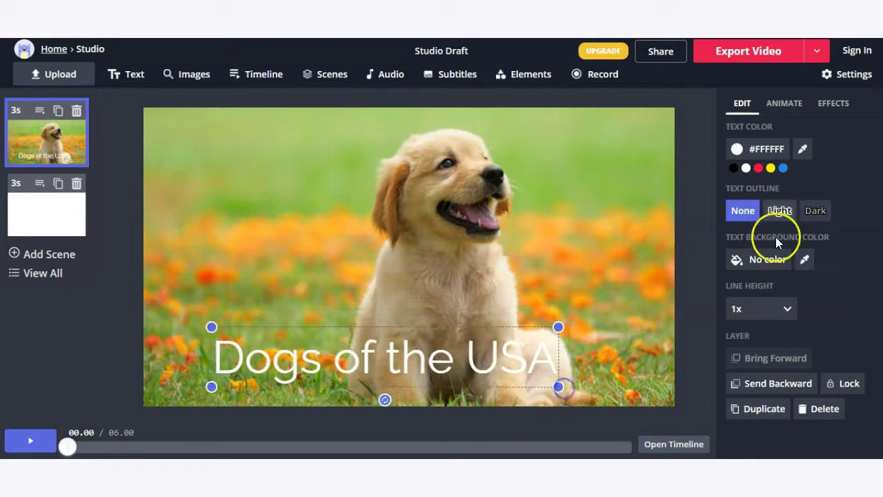
# - Give the caption an orange #FF9100 text background and widen the box to fit
pyautogui.click(767, 263)
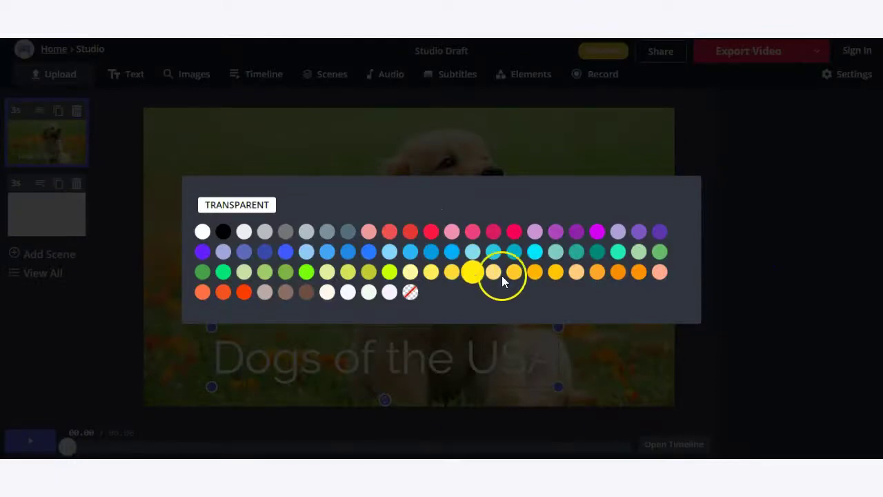
pyautogui.click(628, 275)
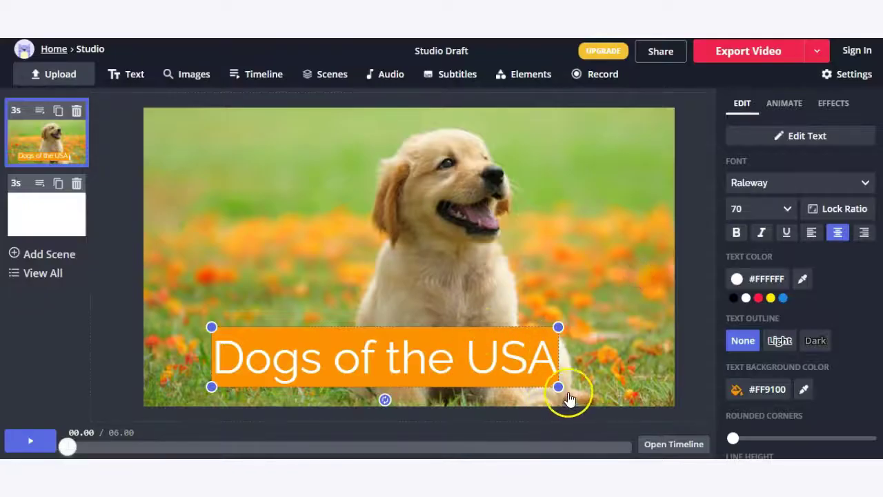
pyautogui.moveTo(564, 389)
pyautogui.mouseDown()
pyautogui.moveTo(611, 380)
pyautogui.moveTo(576, 383)
pyautogui.mouseUp()
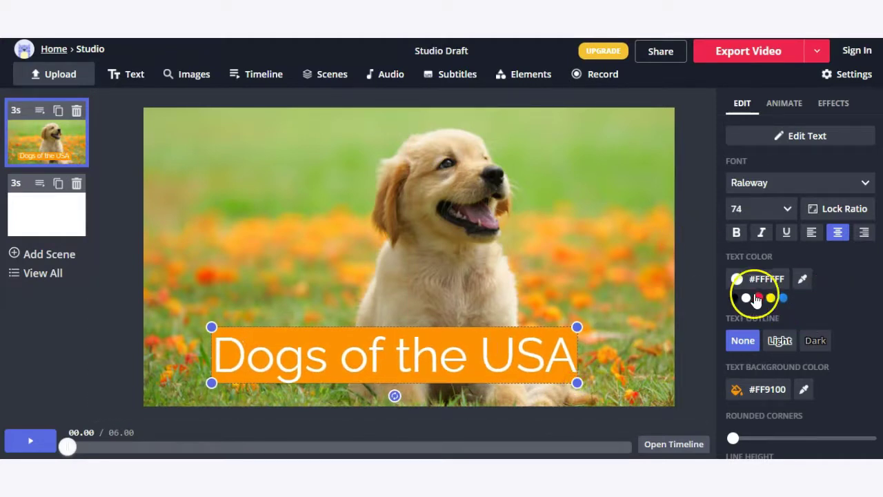
pyautogui.scroll(-2, 836, 354)
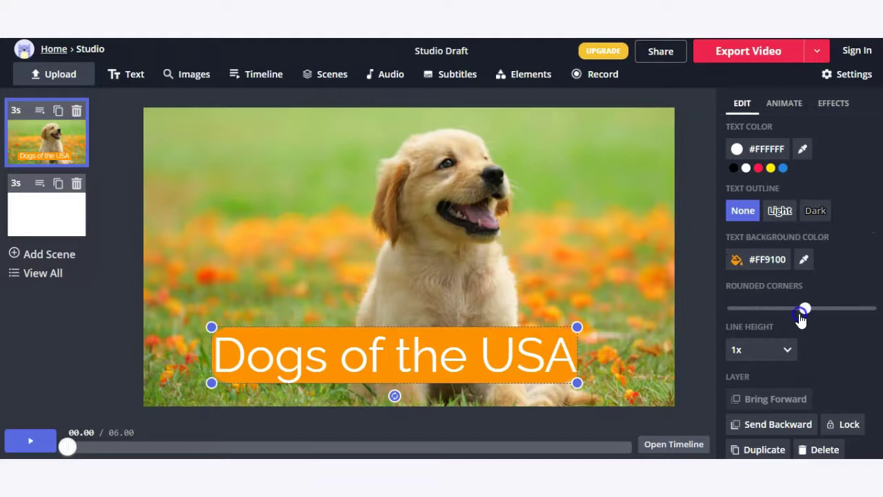
# - Try 1.15x line height but keep 1x, and nudge the caption up and left
pyautogui.click(798, 353)
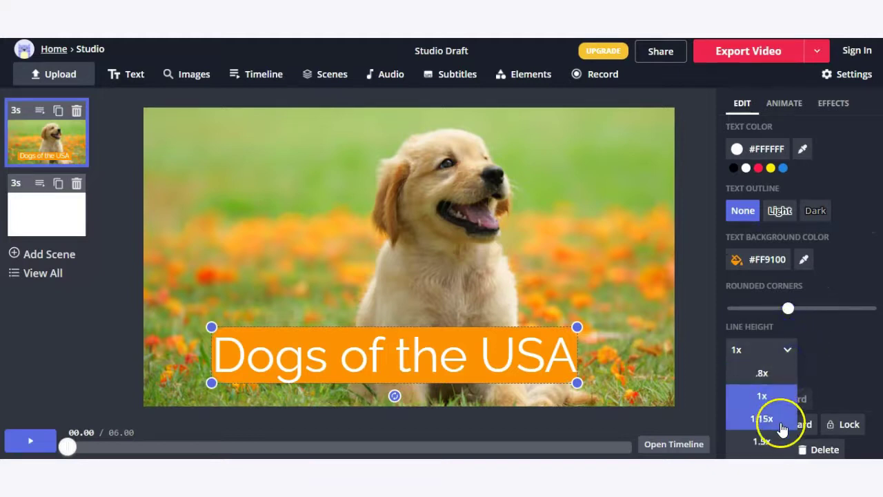
pyautogui.click(782, 419)
pyautogui.click(795, 352)
pyautogui.click(773, 397)
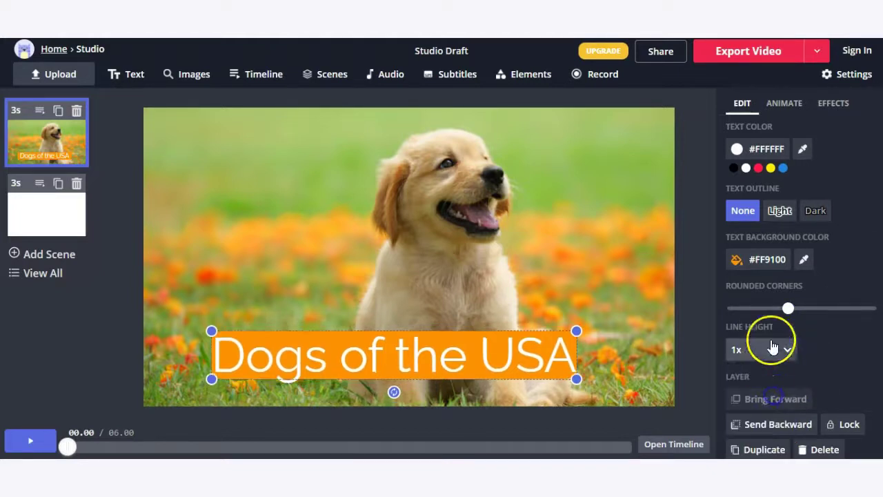
pyautogui.moveTo(418, 348); pyautogui.dragTo(383, 343)
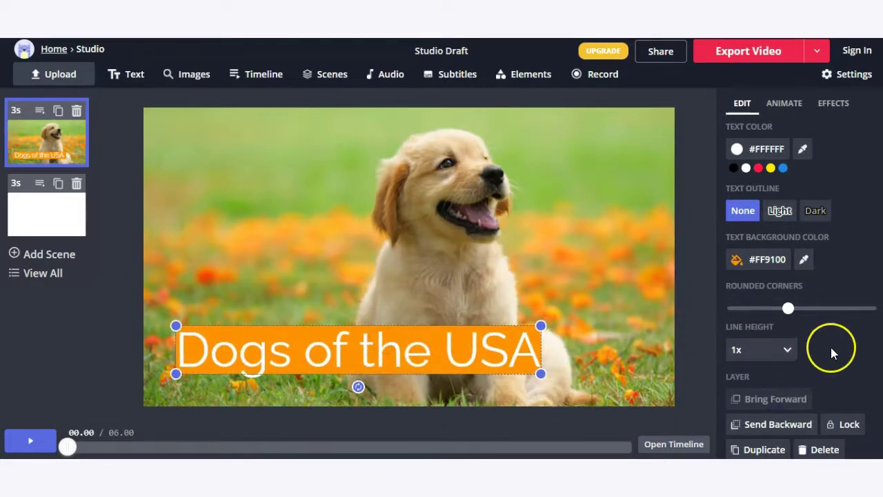
pyautogui.scroll(-1, 831, 347)
pyautogui.scroll(3, 830, 340)
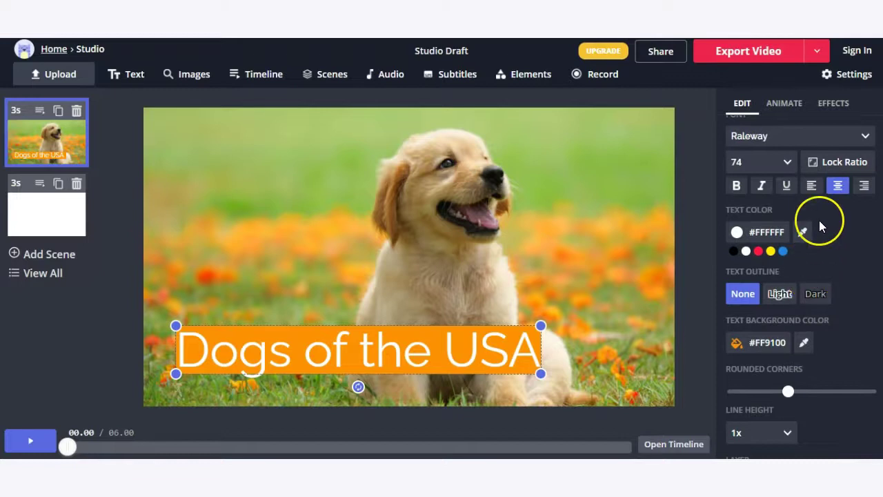
pyautogui.scroll(1, 819, 220)
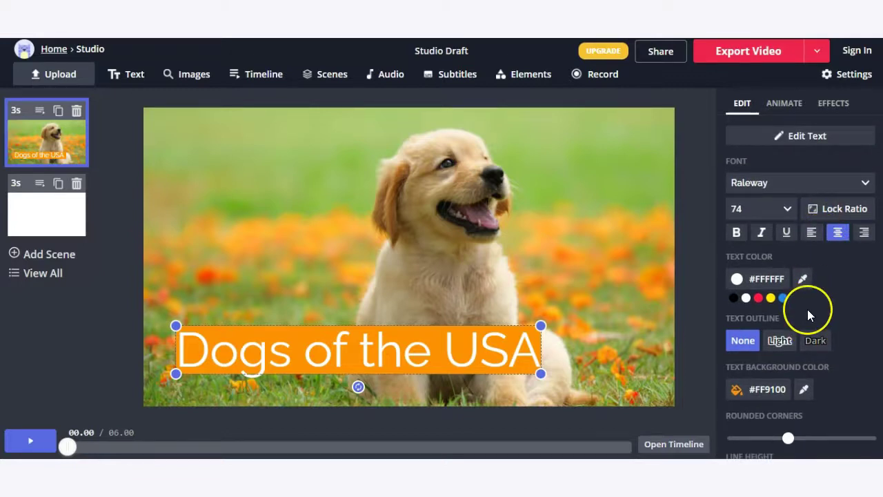
pyautogui.click(783, 104)
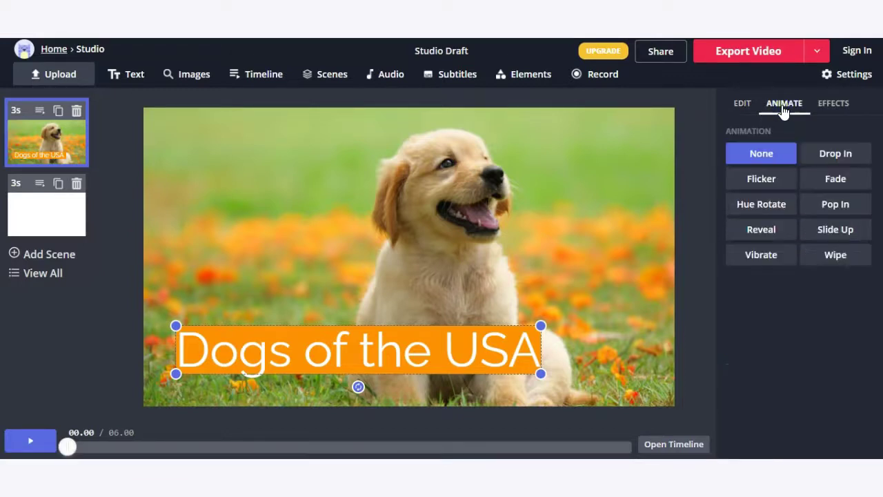
pyautogui.click(740, 109)
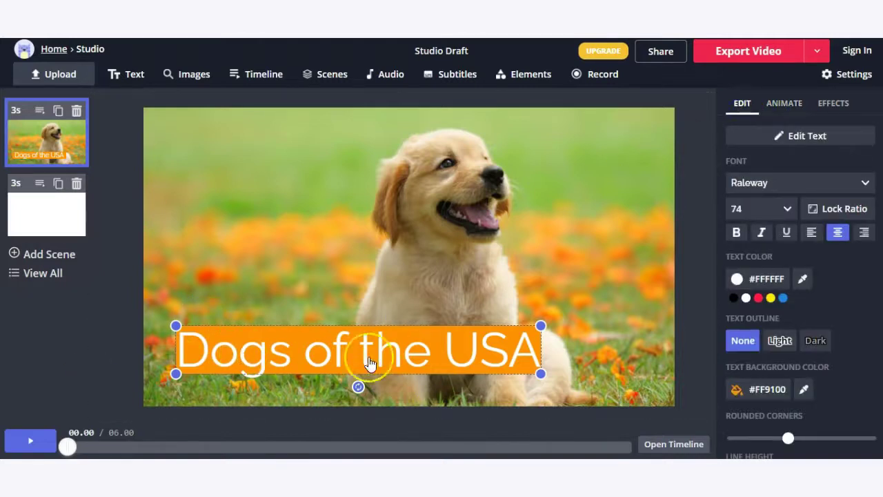
# - Set the title to size 64, move it left, then corner-resize with Lock Ratio to 59
pyautogui.click(758, 207)
pyautogui.scroll(-3, 769, 358)
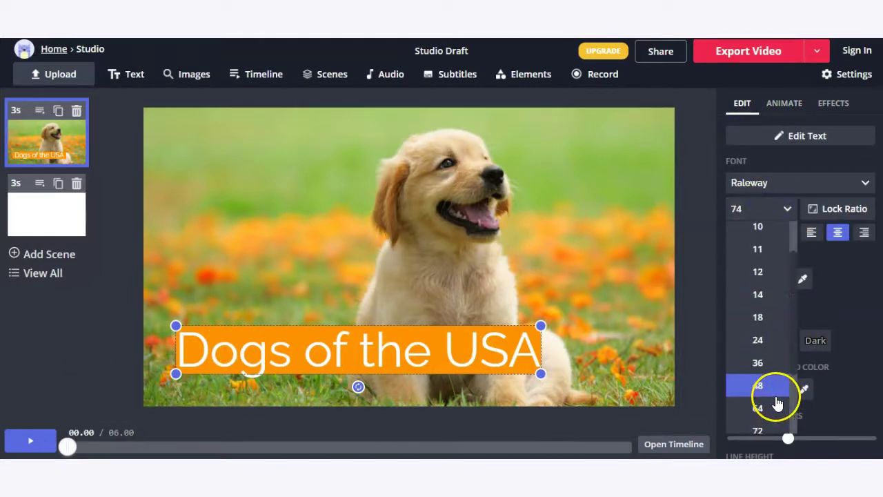
pyautogui.click(766, 330)
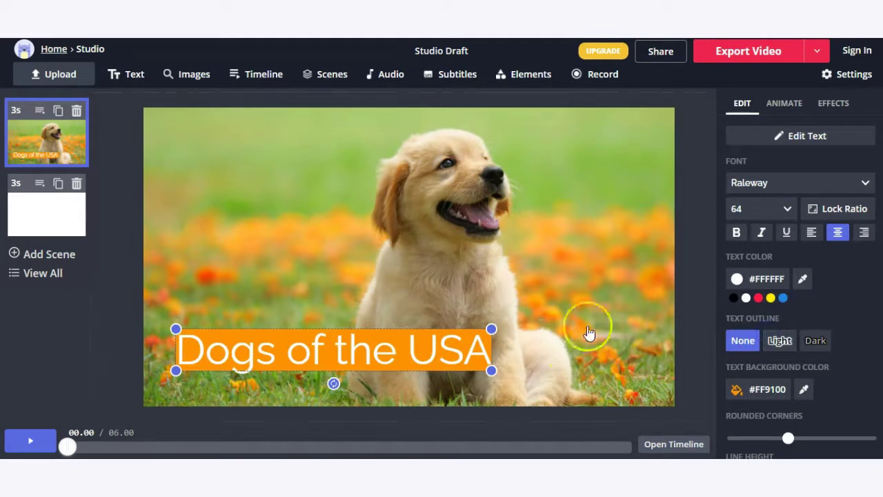
pyautogui.moveTo(408, 354); pyautogui.dragTo(375, 356)
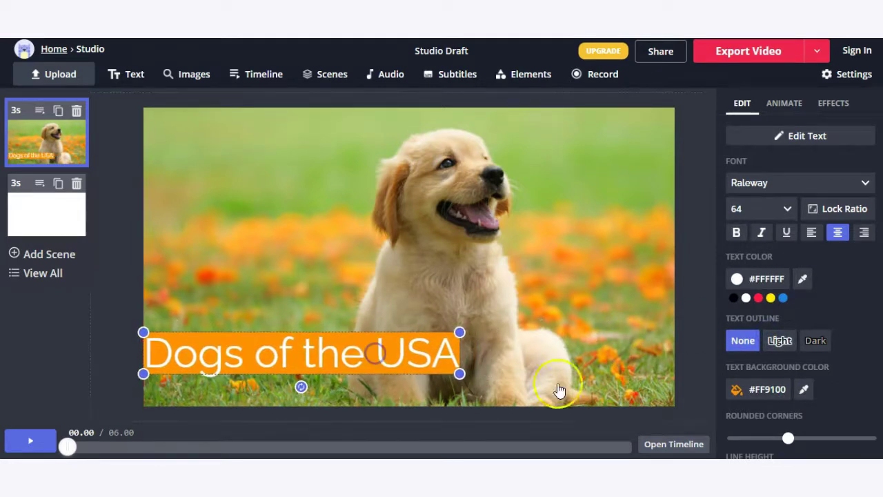
pyautogui.click(825, 208)
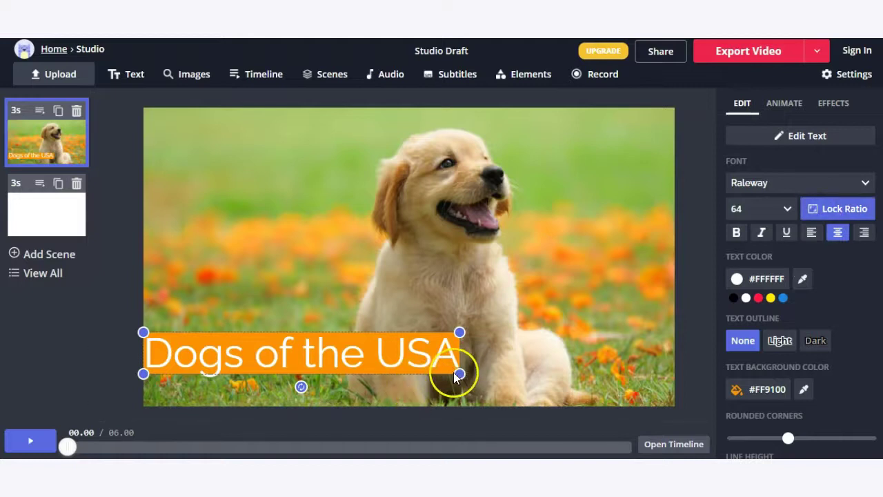
pyautogui.moveTo(453, 370); pyautogui.dragTo(398, 375)
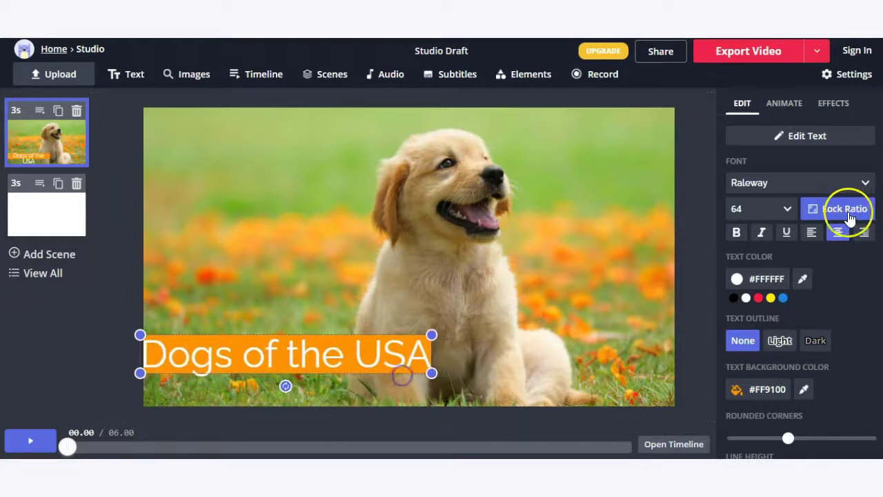
pyautogui.click(844, 208)
pyautogui.scroll(-1, 846, 295)
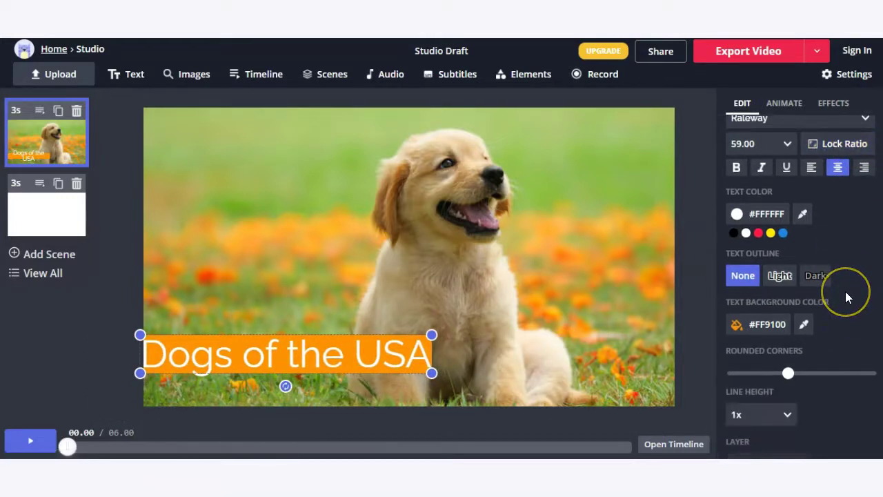
pyautogui.scroll(1, 845, 291)
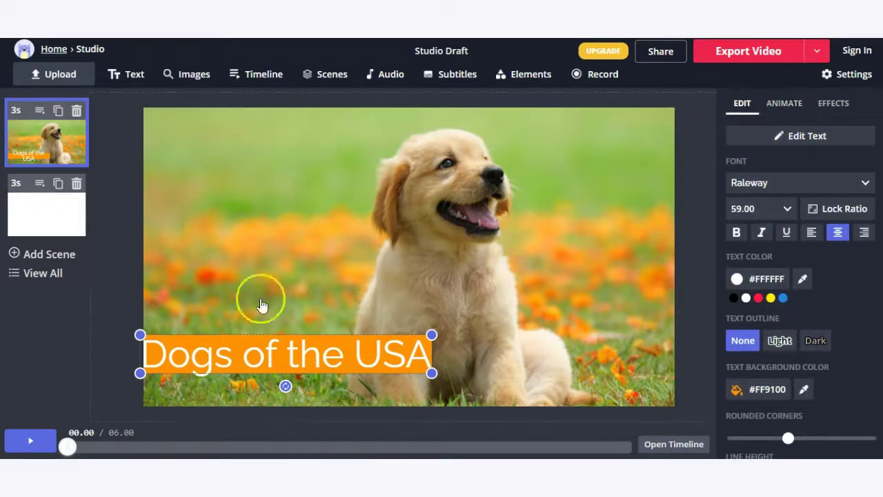
# - Preview Drop In, Flicker, Pop In, Reveal and Wipe animations on the title
pyautogui.click(793, 107)
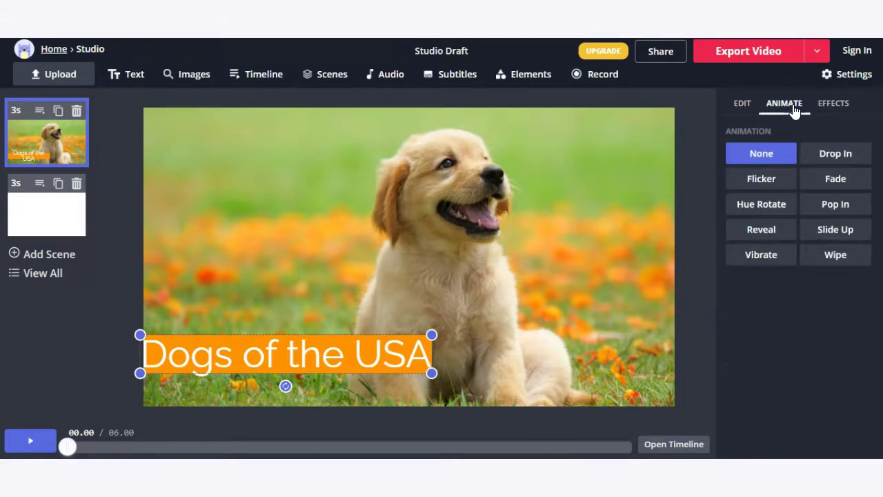
pyautogui.click(817, 157)
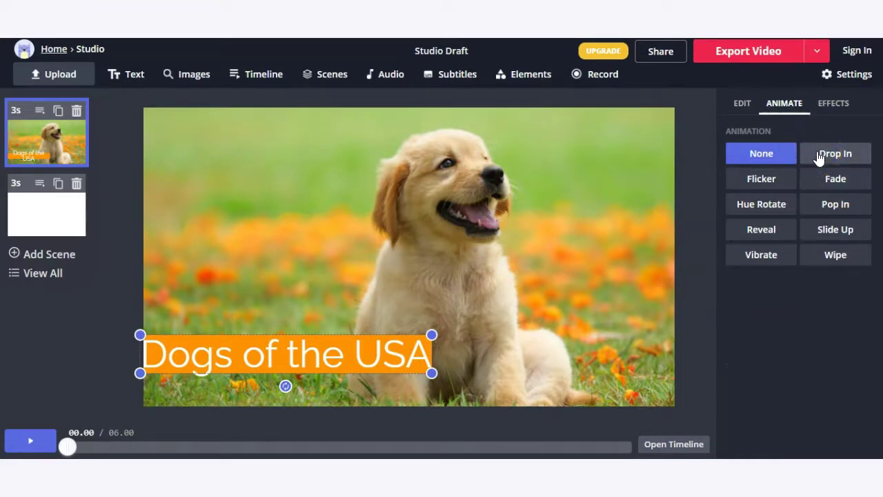
pyautogui.moveTo(356, 352); pyautogui.dragTo(360, 353)
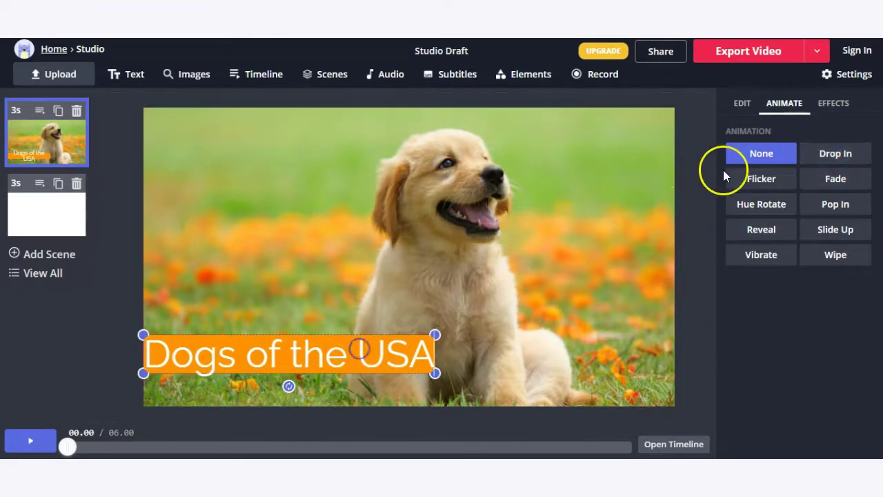
pyautogui.click(774, 178)
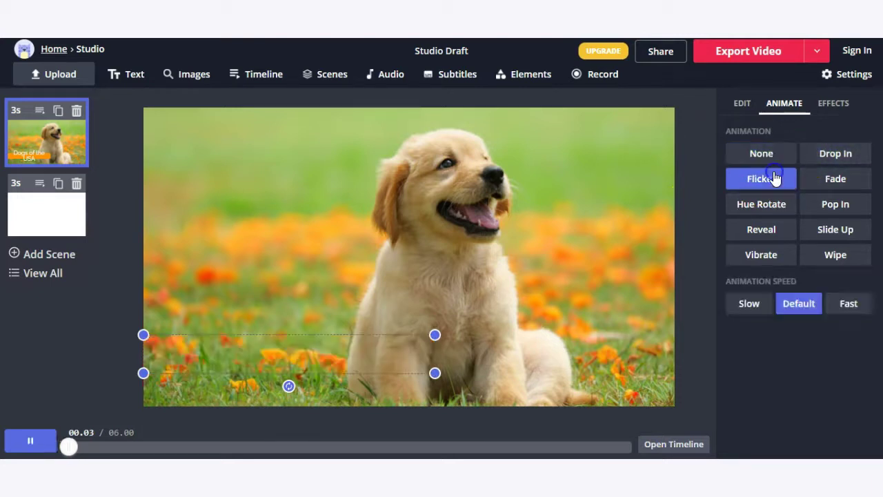
pyautogui.click(832, 208)
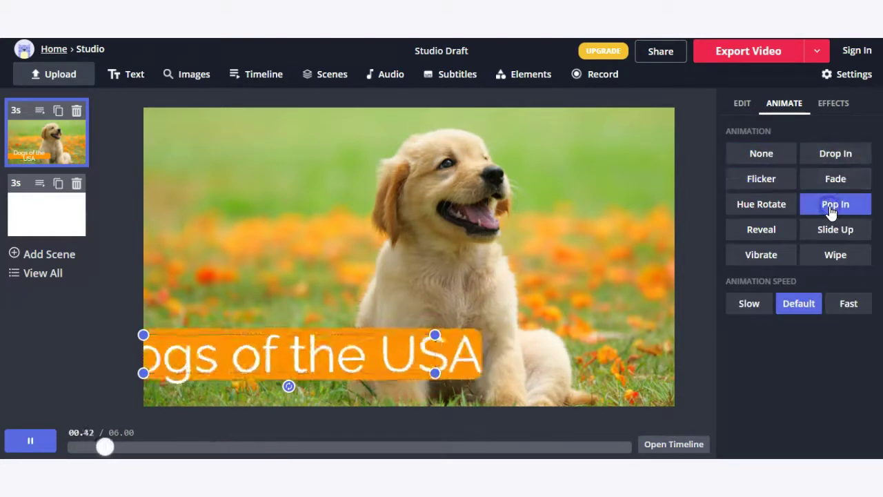
pyautogui.click(792, 229)
pyautogui.click(834, 257)
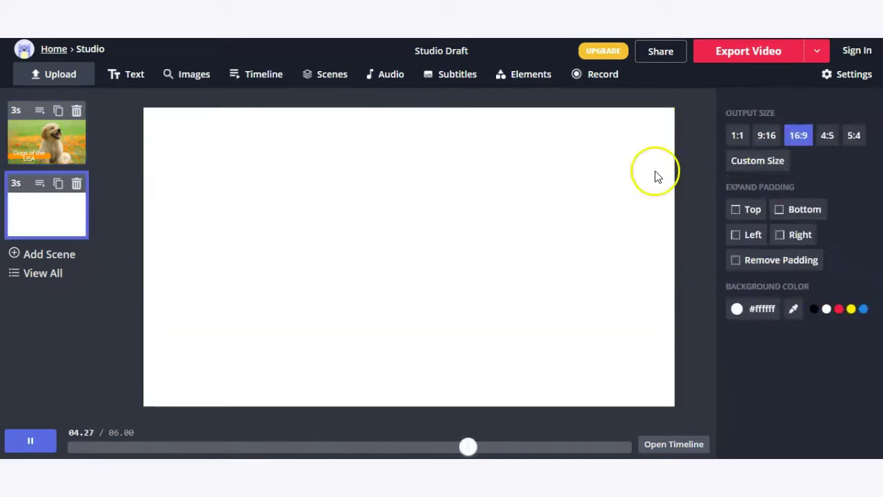
# - Apply the Drop In animation to the first scene's title at Slow speed
pyautogui.click(43, 148)
pyautogui.click(282, 355)
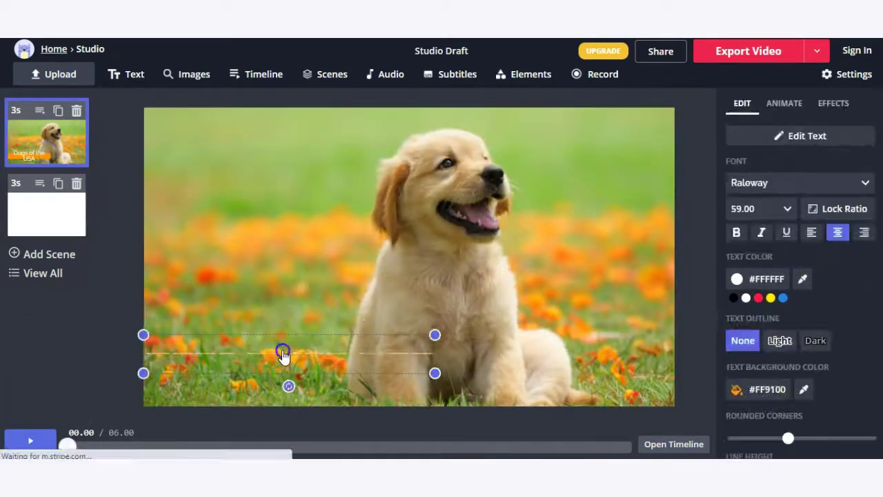
pyautogui.click(783, 102)
pyautogui.click(756, 304)
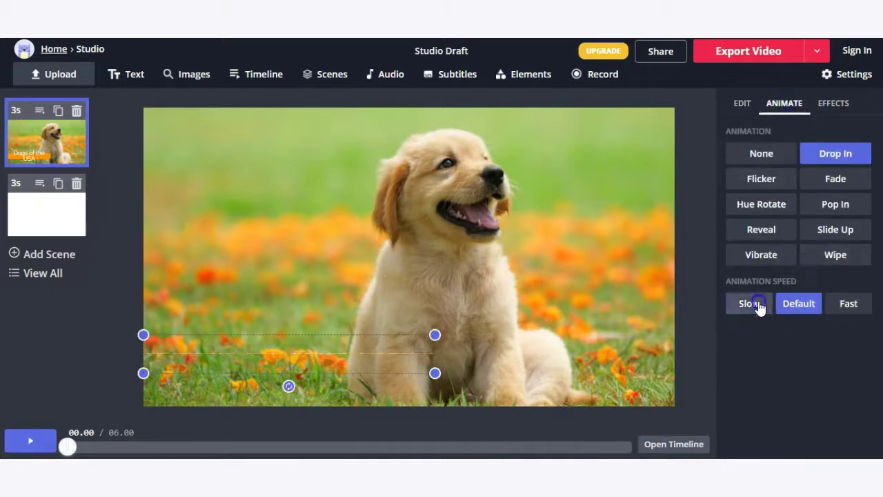
pyautogui.click(16, 439)
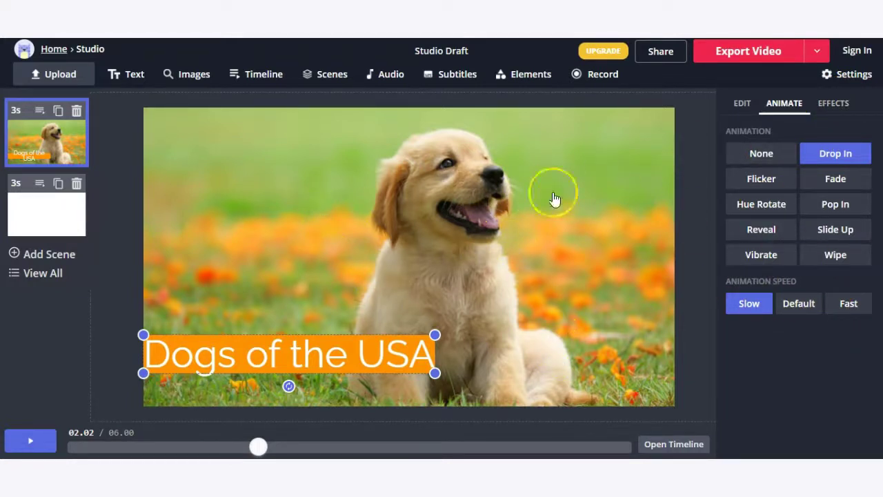
# - Add a black drop shadow with minimum distance, slightly adjusted rotation and reduced blur
pyautogui.click(835, 105)
pyautogui.click(794, 158)
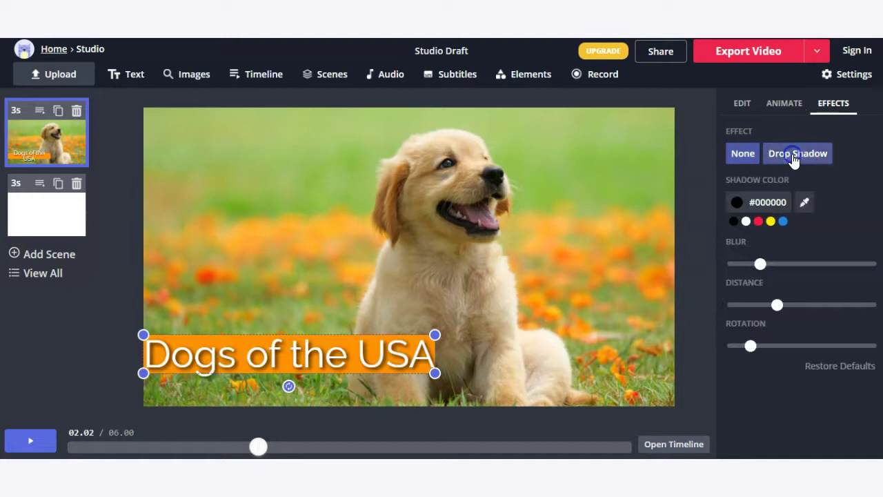
pyautogui.click(742, 156)
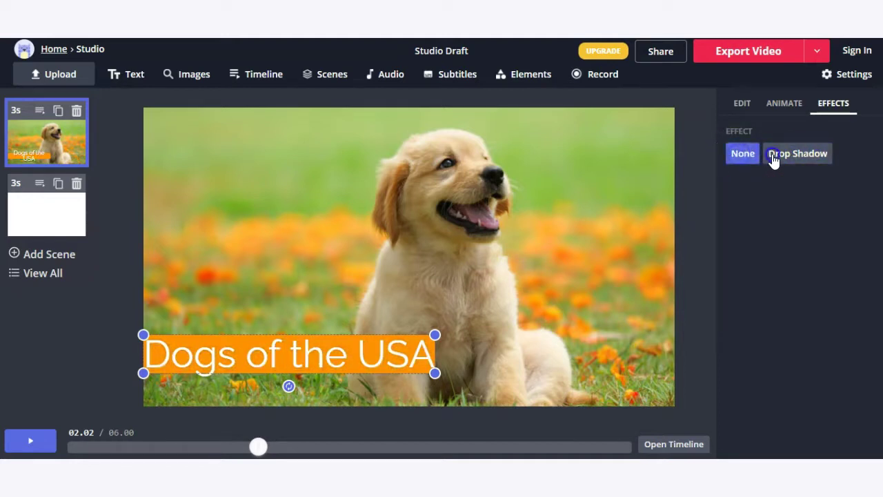
pyautogui.click(773, 157)
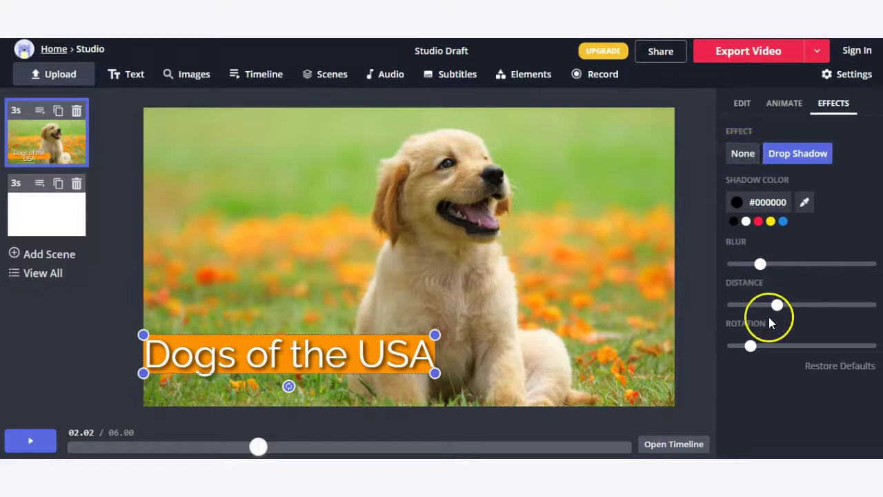
pyautogui.moveTo(776, 306); pyautogui.dragTo(735, 310)
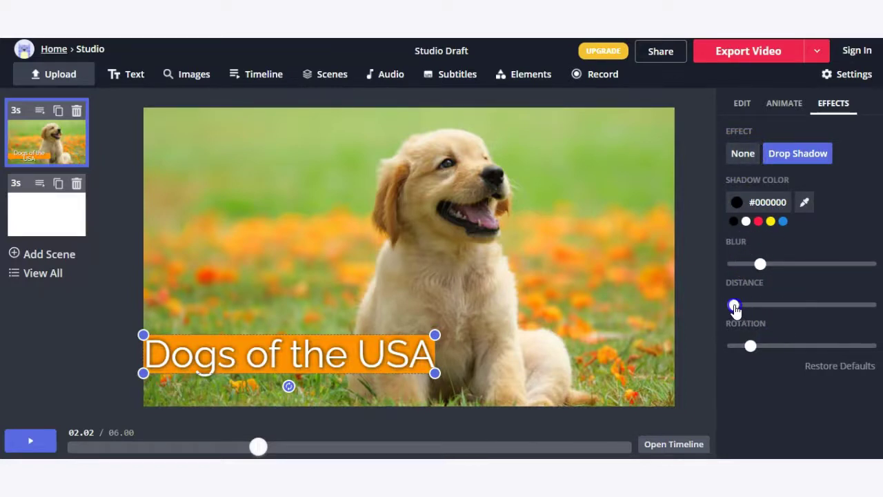
pyautogui.moveTo(749, 345); pyautogui.dragTo(748, 351)
pyautogui.moveTo(762, 266); pyautogui.dragTo(744, 267)
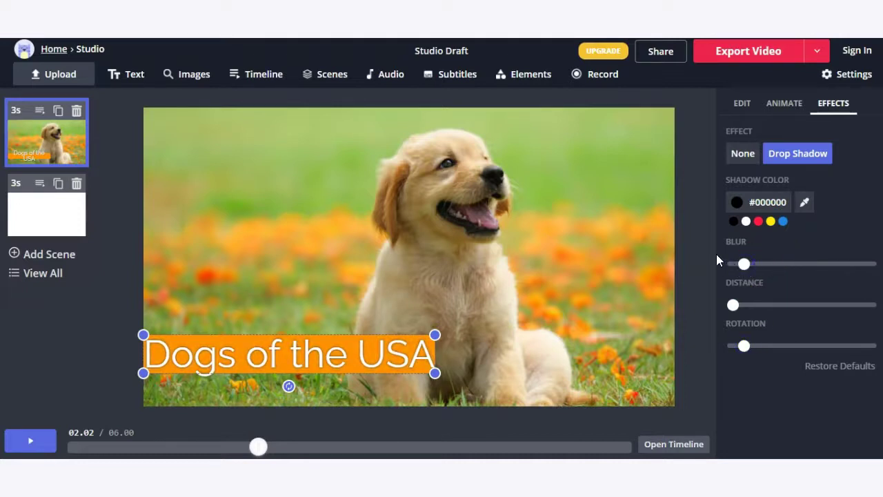
# - Rewind and play the first scene's preview, then pause and select the dog title scene
pyautogui.click(222, 171)
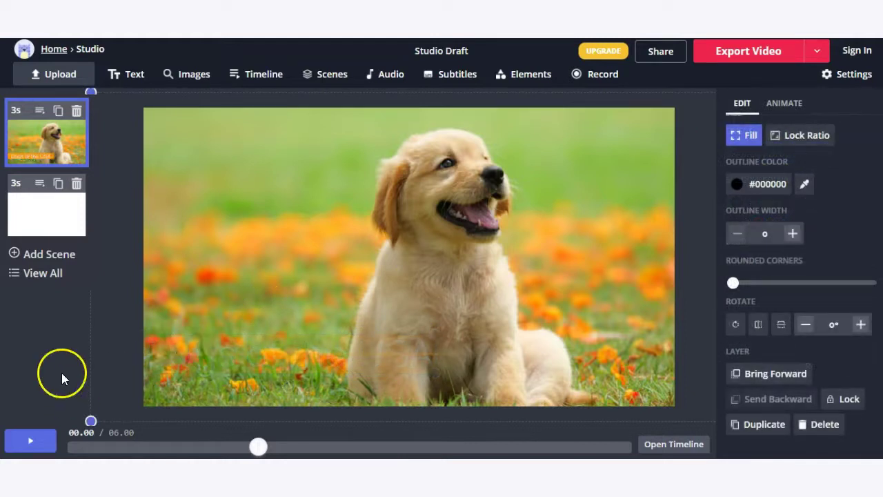
pyautogui.moveTo(259, 450); pyautogui.dragTo(66, 446)
pyautogui.click(28, 438)
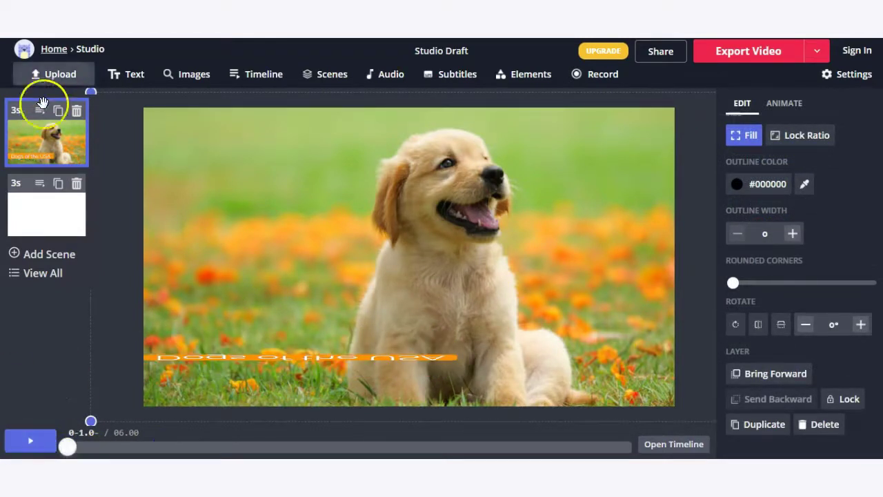
pyautogui.moveTo(67, 445); pyautogui.dragTo(48, 449)
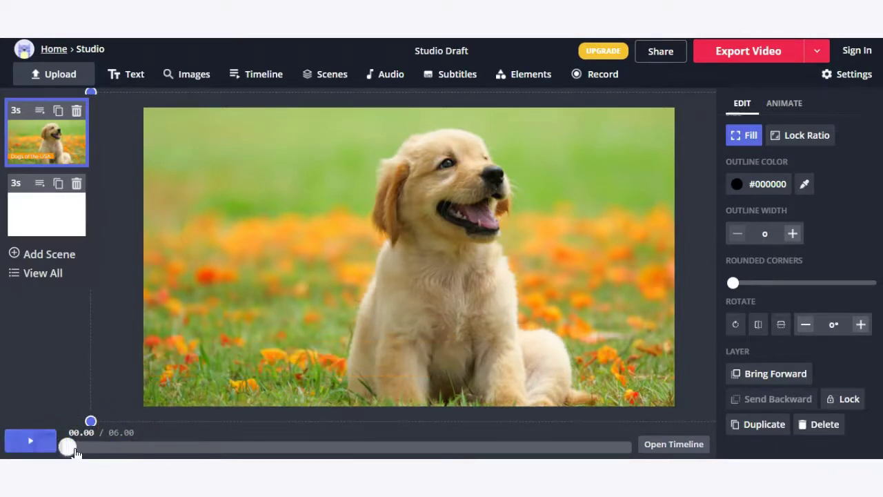
pyautogui.click(29, 447)
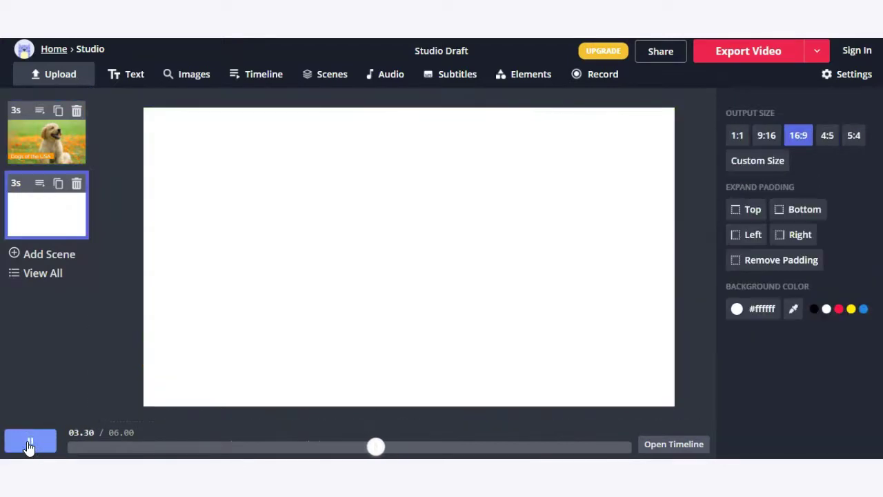
pyautogui.click(29, 447)
pyautogui.click(46, 138)
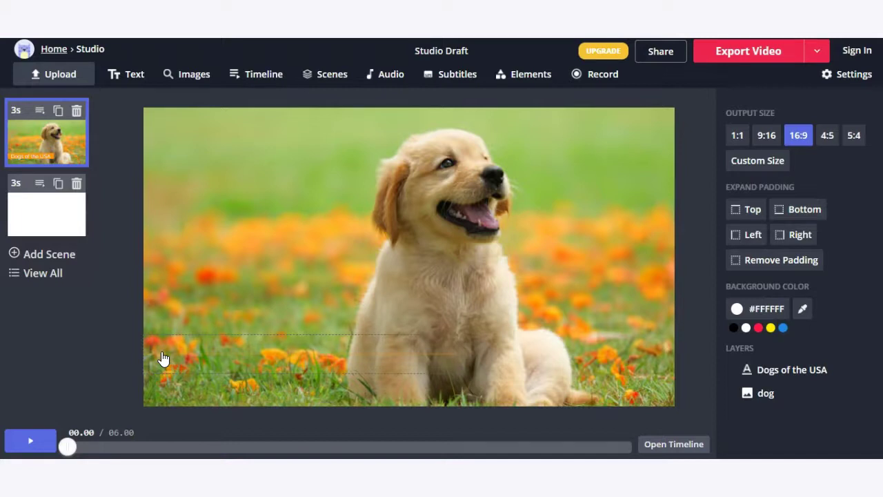
# - Add the man video clip from the Images Library to the blank second scene
pyautogui.click(30, 219)
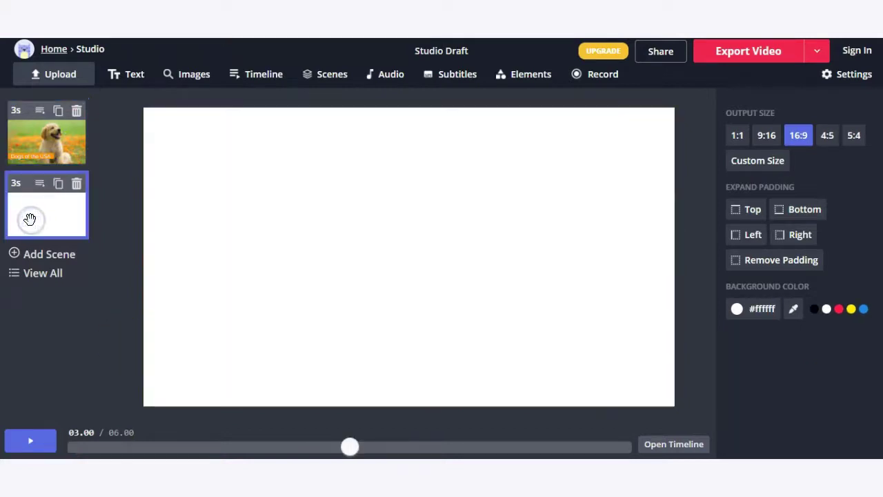
pyautogui.click(245, 225)
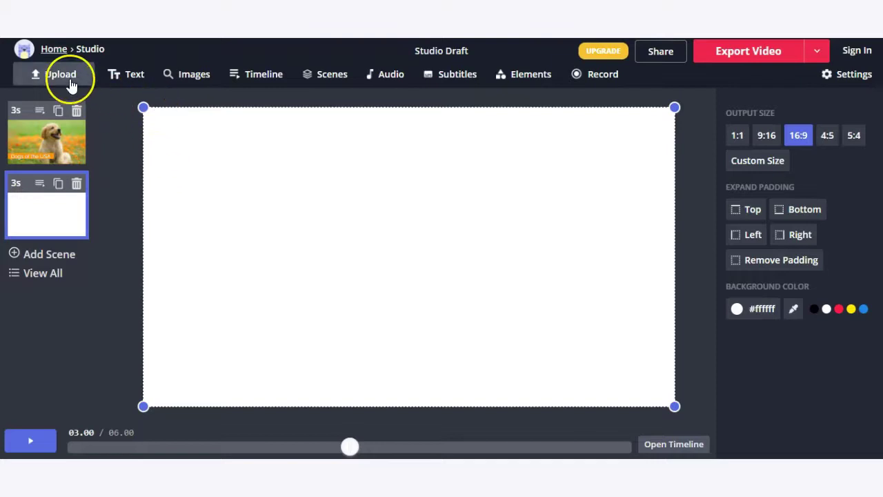
pyautogui.click(182, 76)
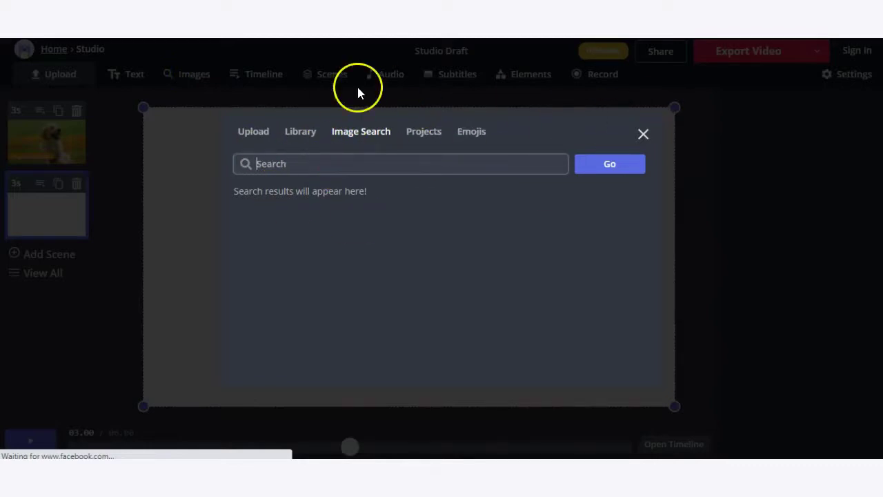
pyautogui.click(253, 131)
pyautogui.click(352, 132)
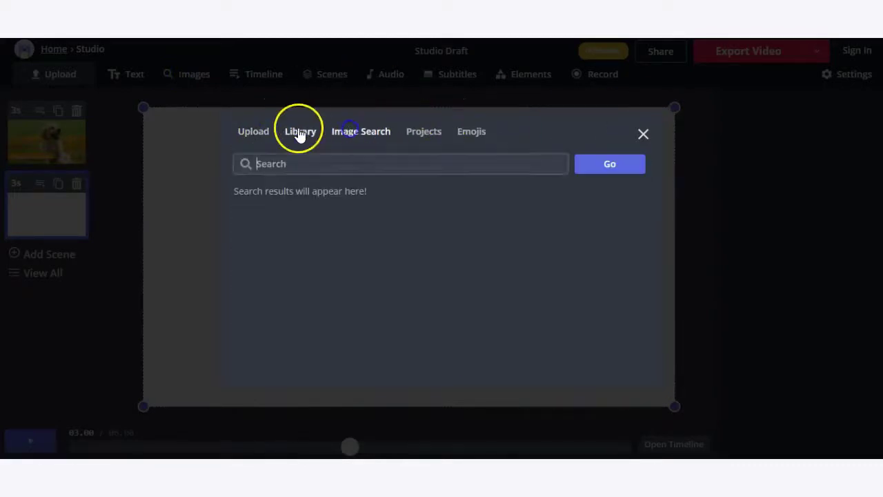
pyautogui.click(300, 132)
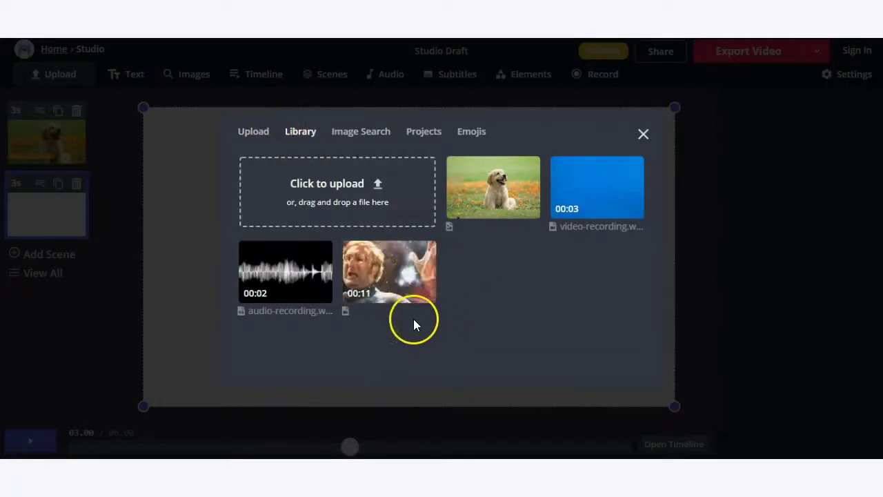
pyautogui.moveTo(404, 276)
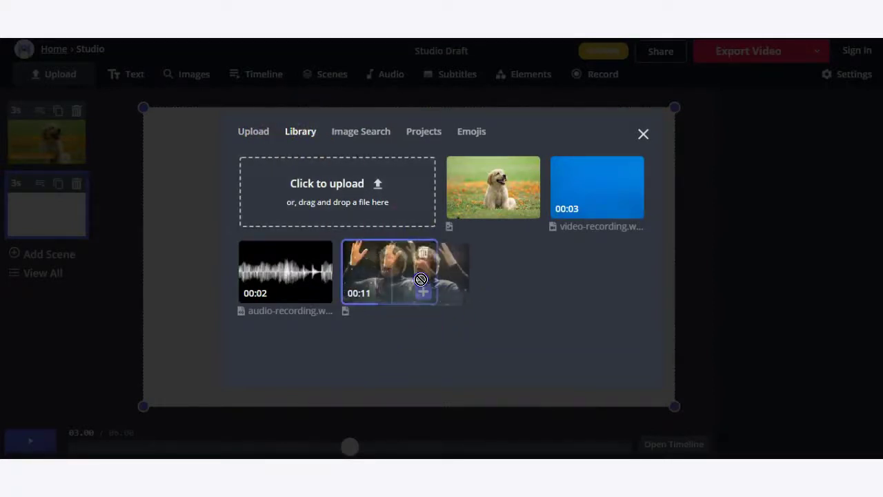
pyautogui.click(383, 294)
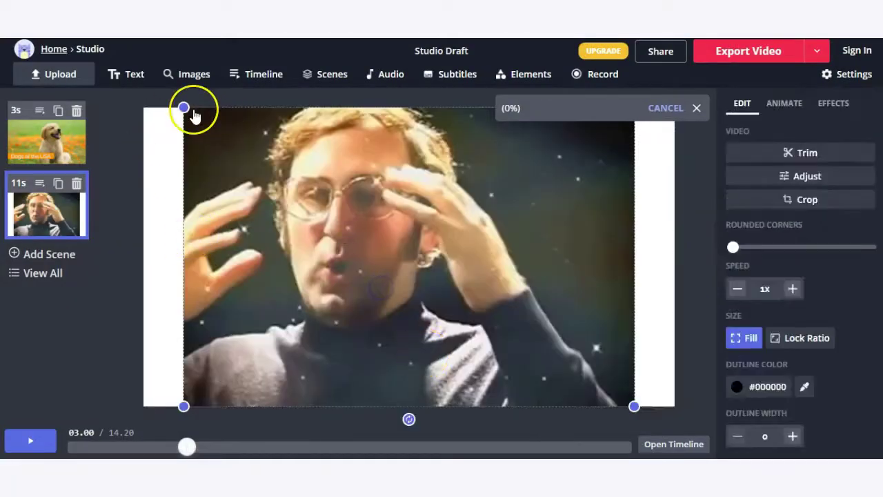
# - Reposition and enlarge the man video until it covers the whole second-scene canvas
pyautogui.moveTo(199, 110)
pyautogui.mouseDown()
pyautogui.moveTo(189, 105)
pyautogui.moveTo(215, 129)
pyautogui.moveTo(208, 118)
pyautogui.mouseUp()
pyautogui.moveTo(394, 265); pyautogui.dragTo(374, 252)
pyautogui.moveTo(172, 107); pyautogui.dragTo(112, 88)
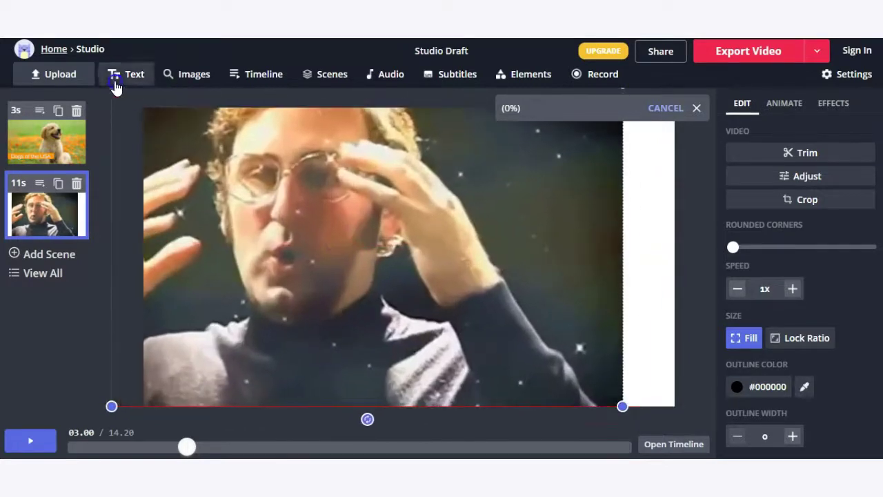
pyautogui.moveTo(623, 406); pyautogui.dragTo(695, 430)
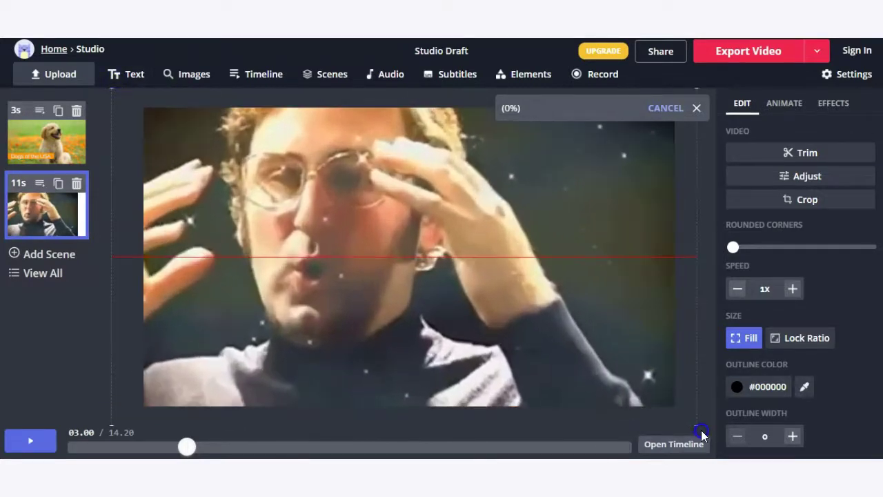
# - Dismiss the upload notice, reselect the video and look through its Edit options
pyautogui.click(668, 210)
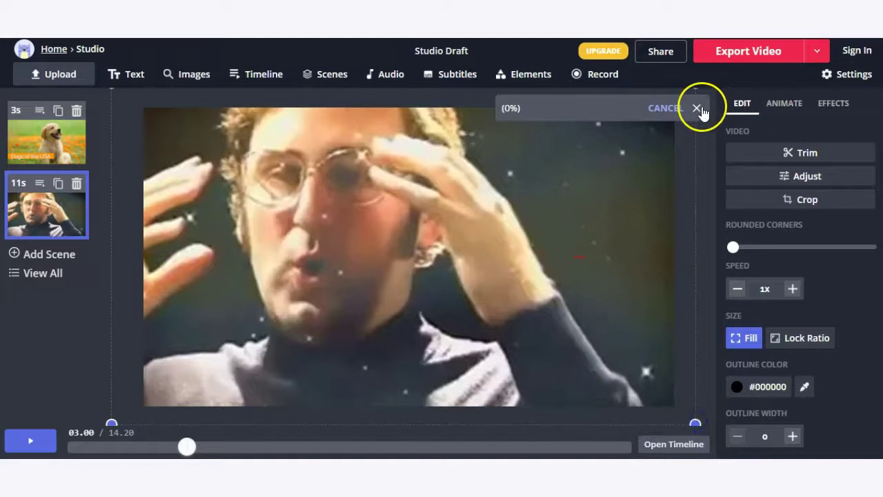
pyautogui.click(712, 192)
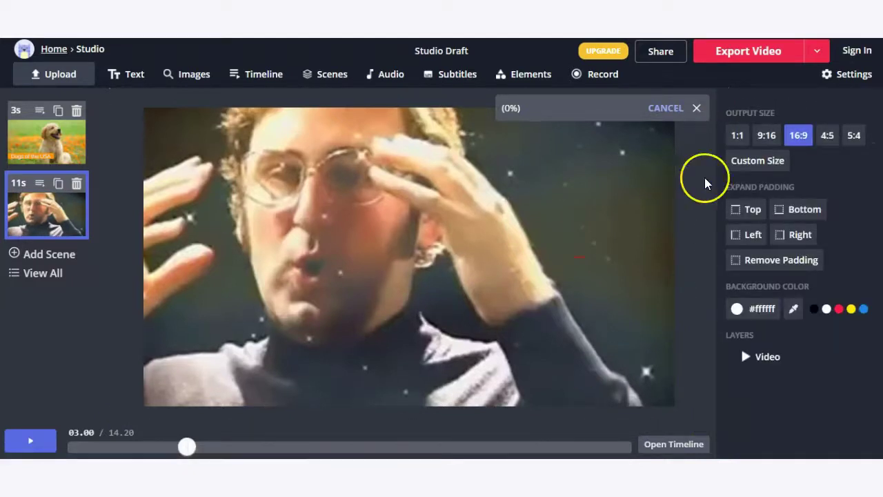
pyautogui.click(696, 108)
pyautogui.click(569, 197)
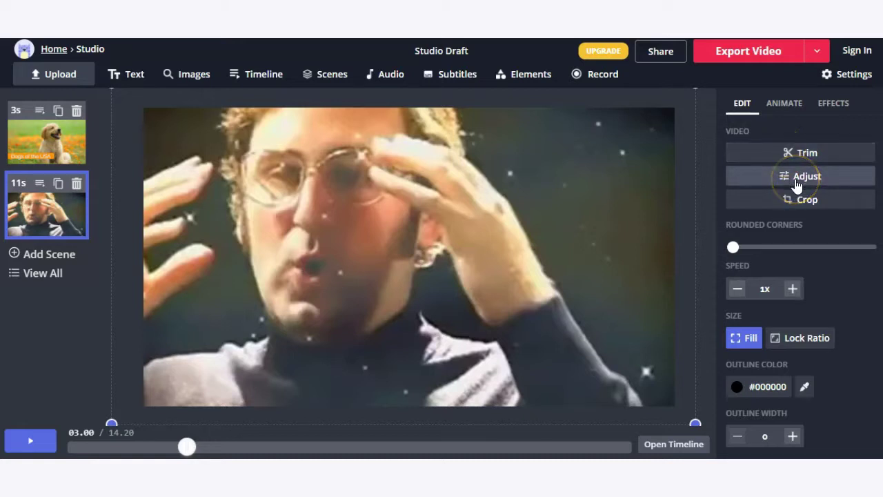
pyautogui.click(807, 202)
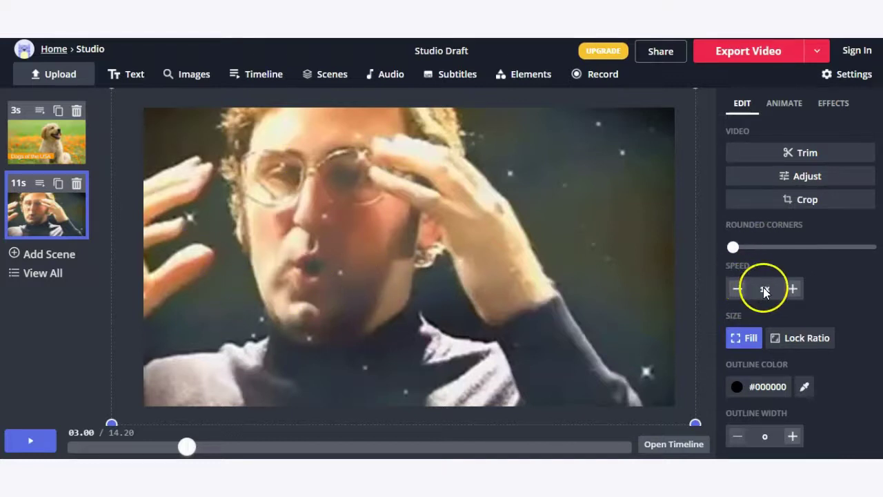
pyautogui.scroll(-1, 845, 298)
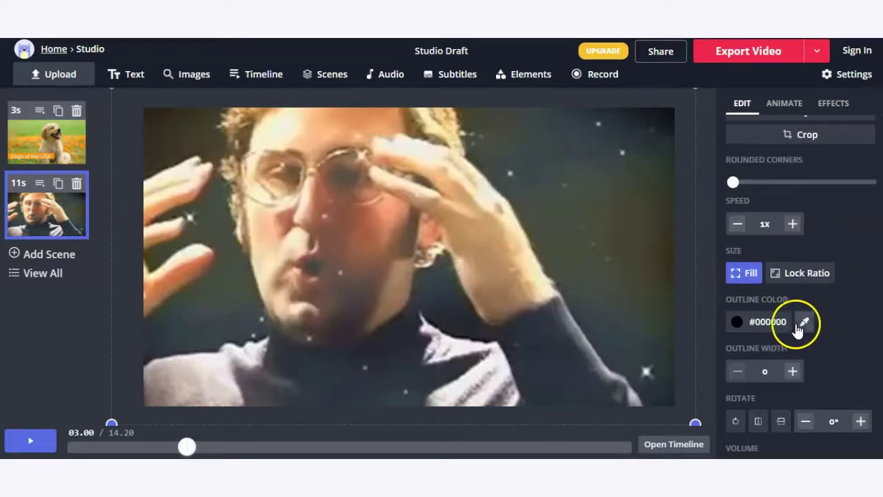
pyautogui.scroll(-1, 798, 331)
pyautogui.scroll(-1, 796, 378)
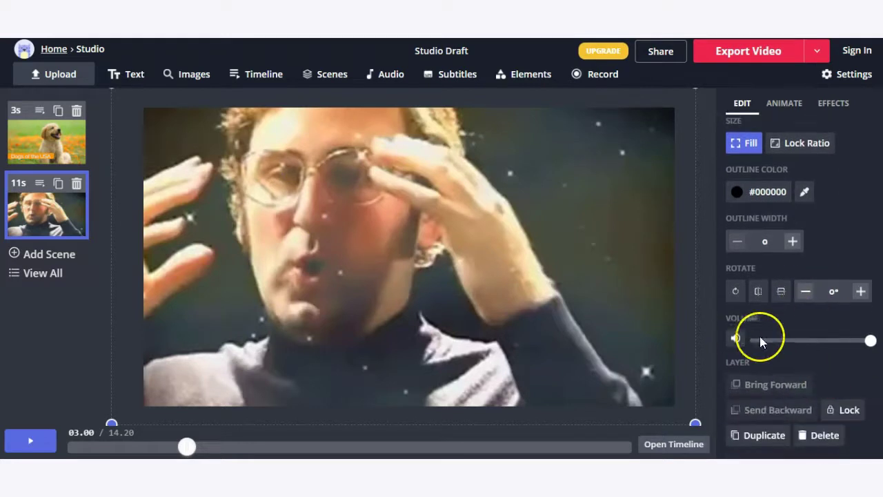
pyautogui.scroll(3, 793, 304)
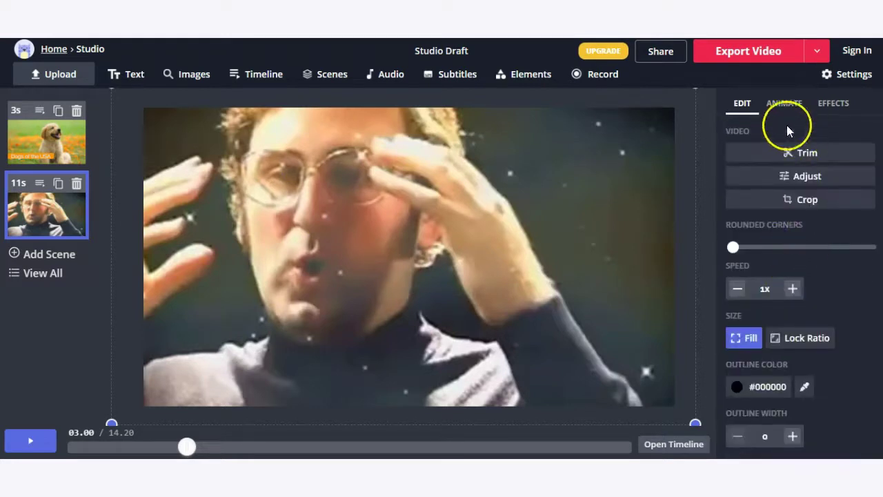
# - Browse the clip's Animate presets and Effects, then return to its Edit options
pyautogui.click(794, 103)
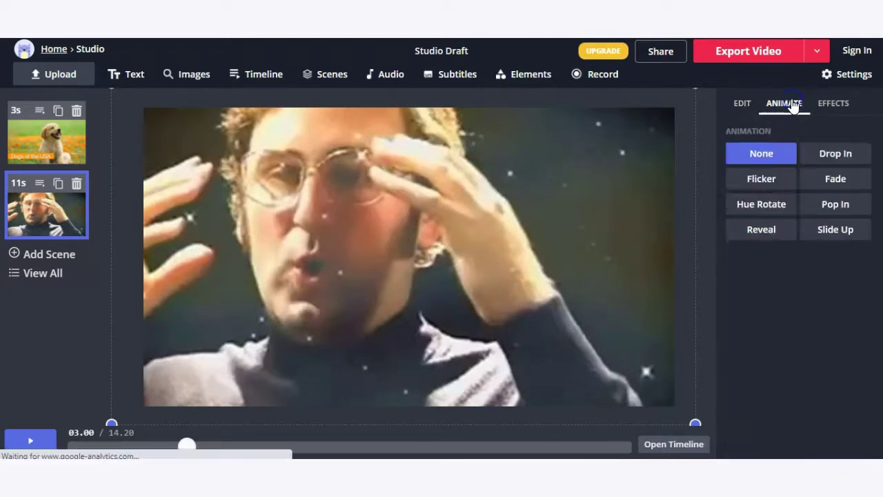
pyautogui.click(785, 111)
pyautogui.click(785, 112)
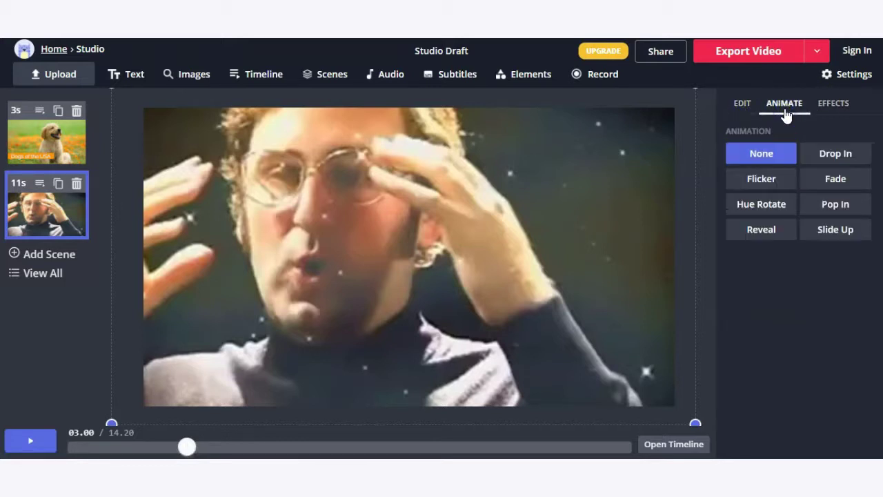
pyautogui.click(839, 104)
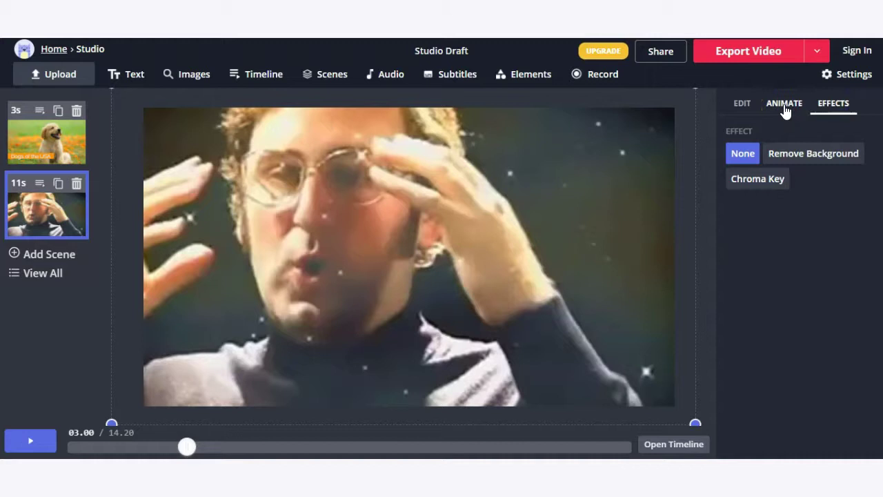
pyautogui.click(742, 111)
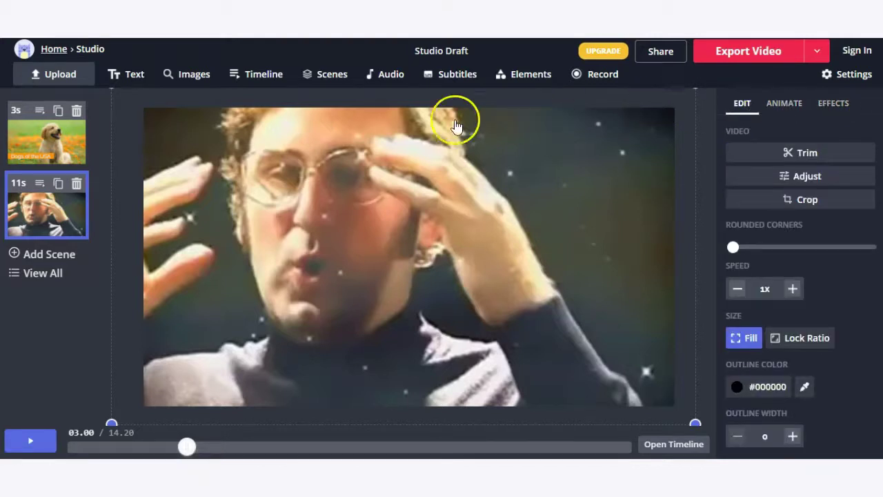
# - Add Kapwing's sample audio track to the man video scene and confirm it with Done
pyautogui.click(371, 75)
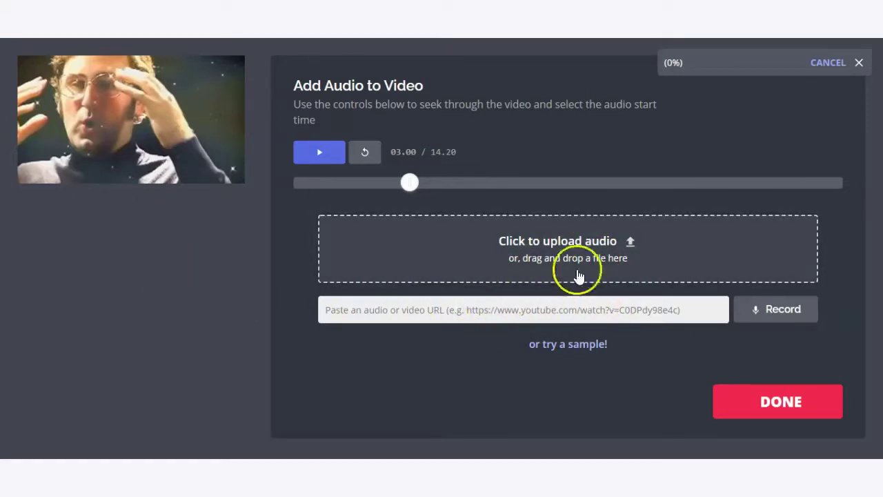
pyautogui.click(553, 345)
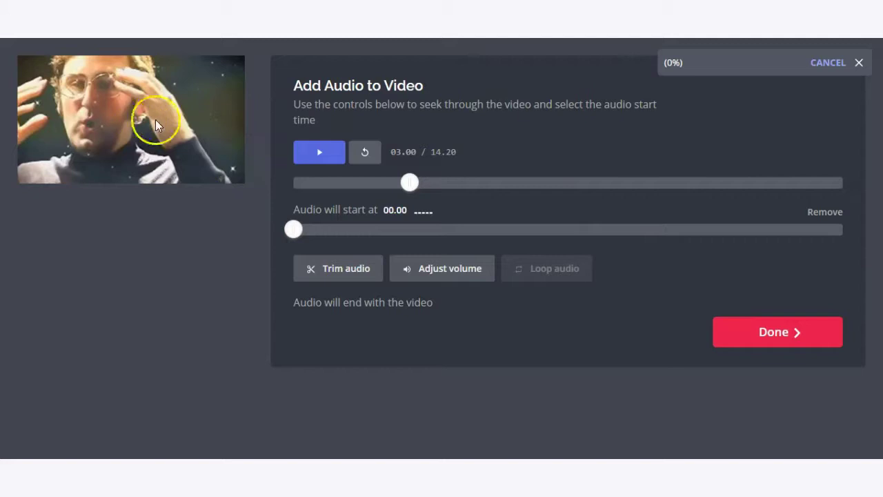
pyautogui.click(791, 334)
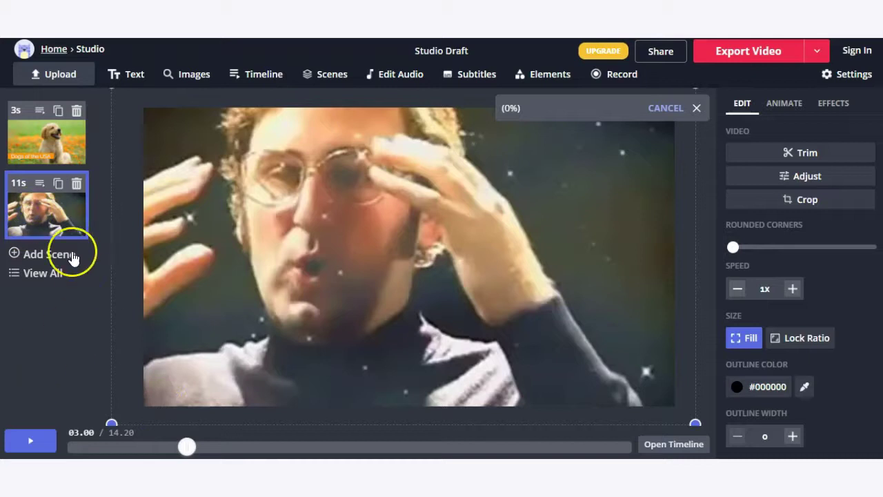
pyautogui.click(41, 443)
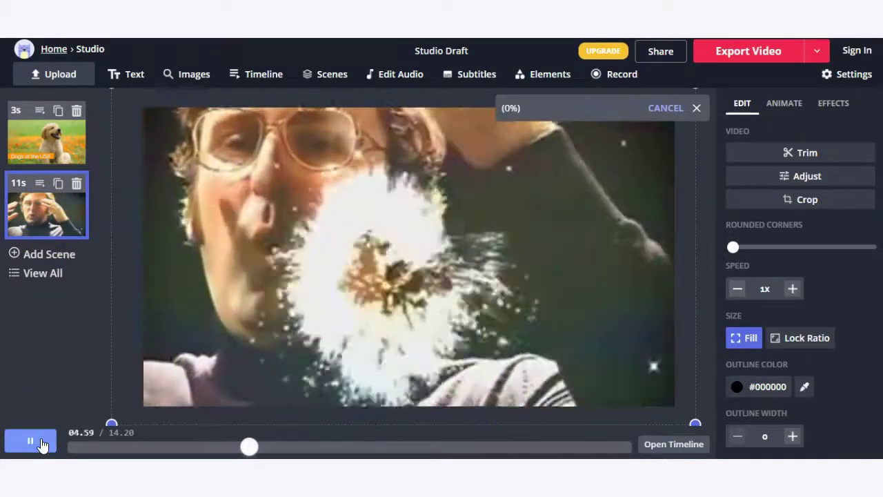
pyautogui.click(42, 444)
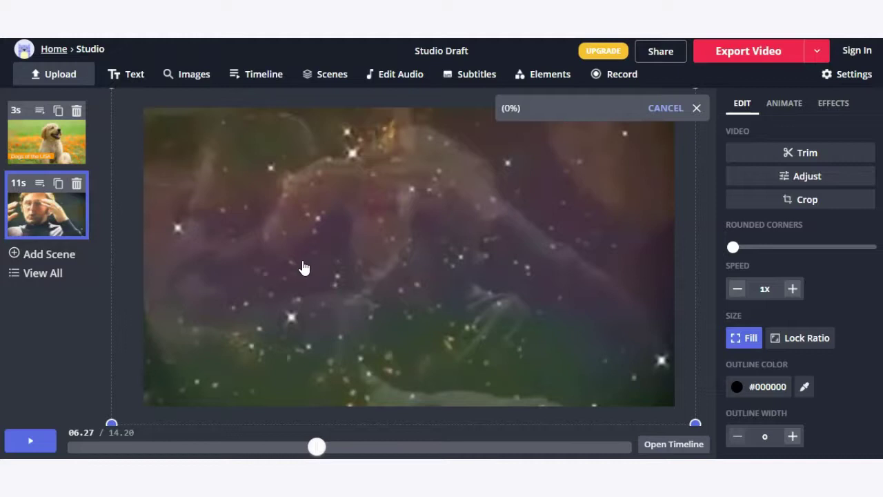
pyautogui.click(254, 77)
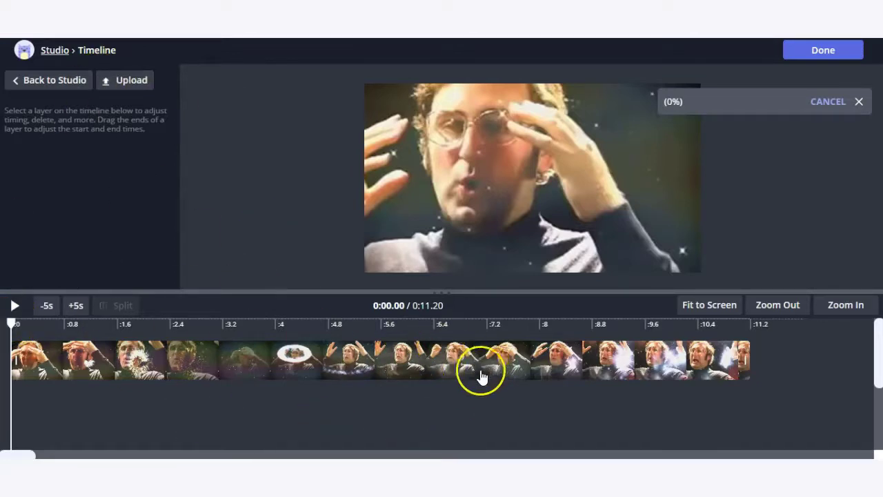
pyautogui.click(54, 80)
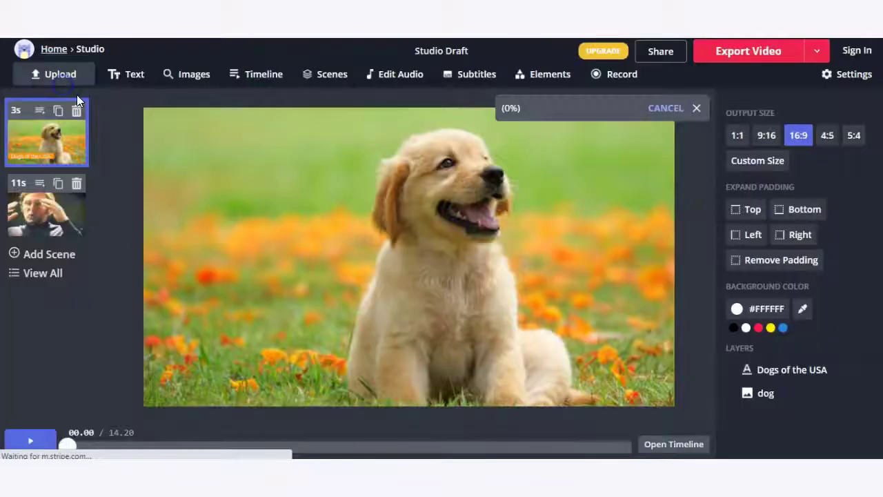
pyautogui.click(72, 207)
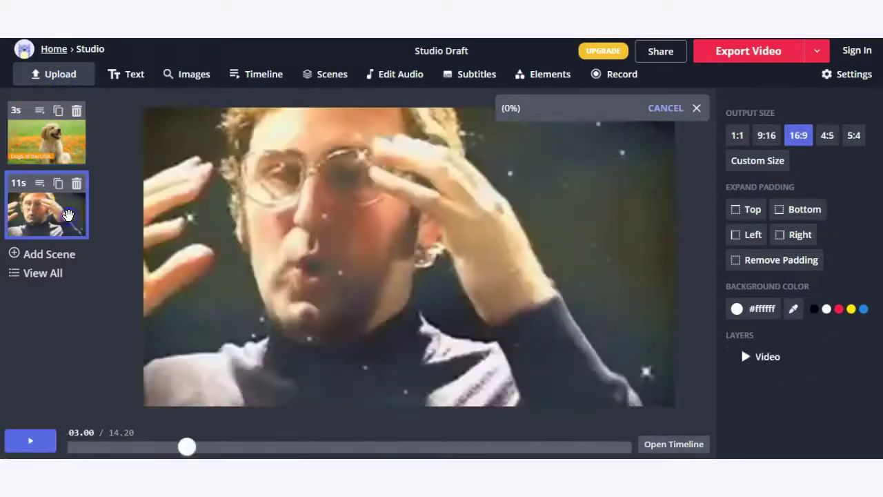
pyautogui.click(65, 147)
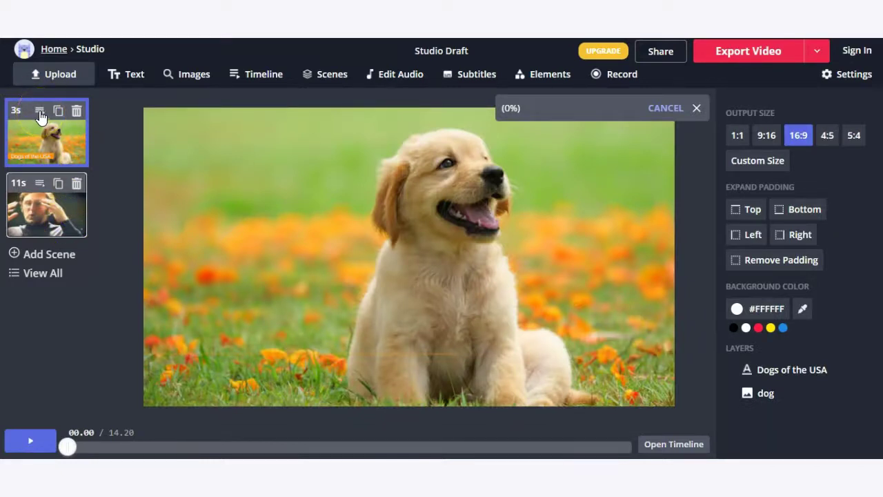
# - In the puppy scene's Timeline, trim the dog photo clip to end at 2.94 seconds
pyautogui.click(40, 112)
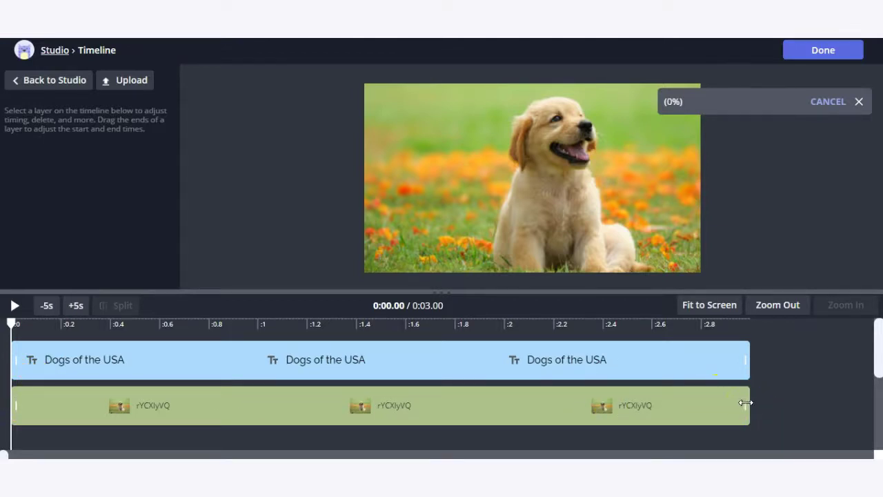
pyautogui.moveTo(745, 402)
pyautogui.mouseDown()
pyautogui.moveTo(621, 407)
pyautogui.moveTo(763, 407)
pyautogui.moveTo(743, 406)
pyautogui.mouseUp()
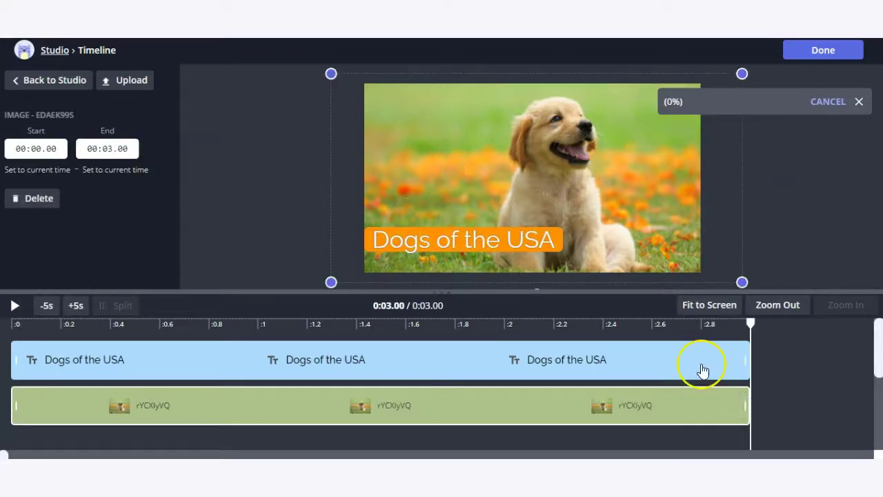
pyautogui.moveTo(749, 404); pyautogui.dragTo(734, 385)
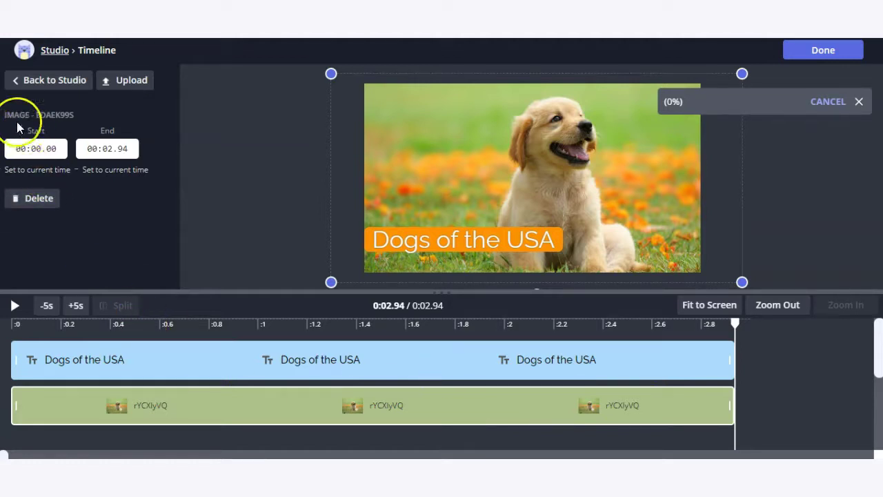
# - Check the 'Dogs of the USA' title layer, then go back to the Studio
pyautogui.click(124, 349)
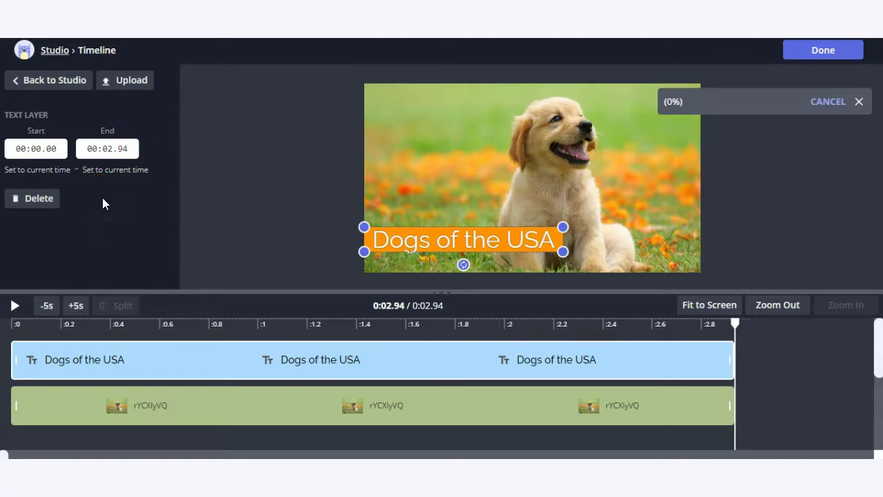
pyautogui.click(76, 153)
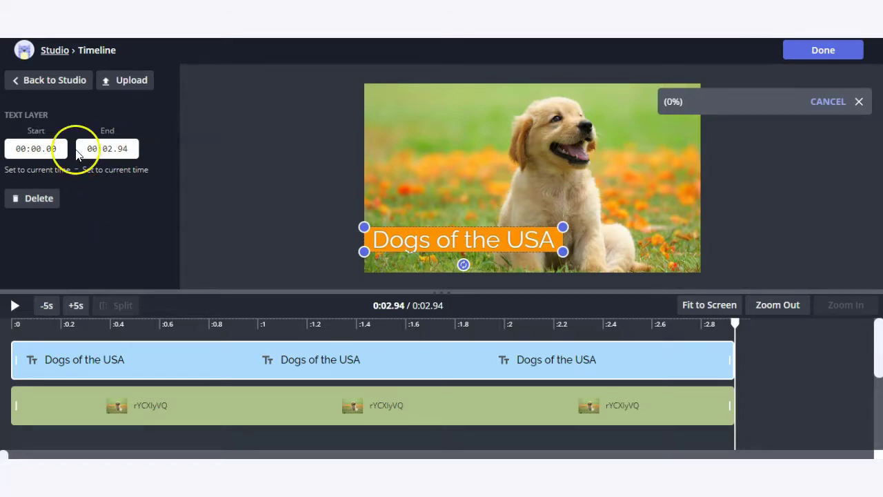
pyautogui.click(72, 80)
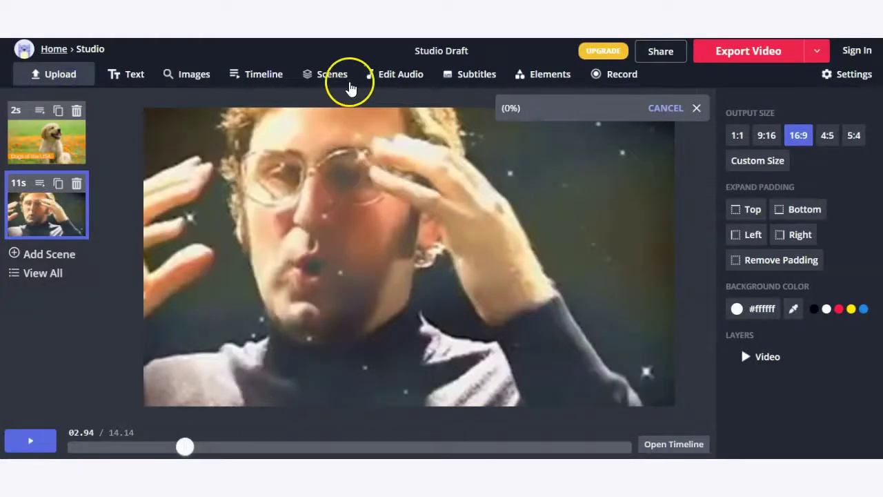
# - Review the Scenes overview listing the 2.94s puppy scene and 11.20s video layer
pyautogui.click(347, 88)
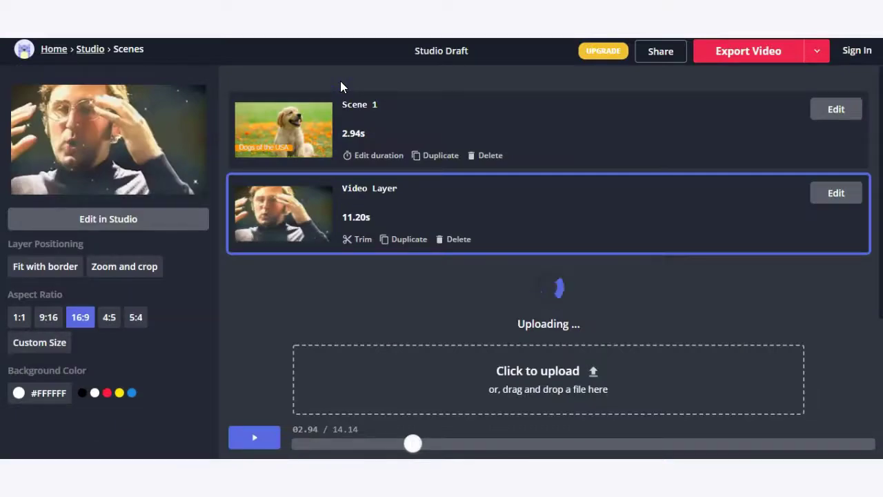
pyautogui.moveTo(349, 86); pyautogui.dragTo(253, 284)
pyautogui.click(102, 126)
pyautogui.moveTo(102, 125); pyautogui.dragTo(78, 153)
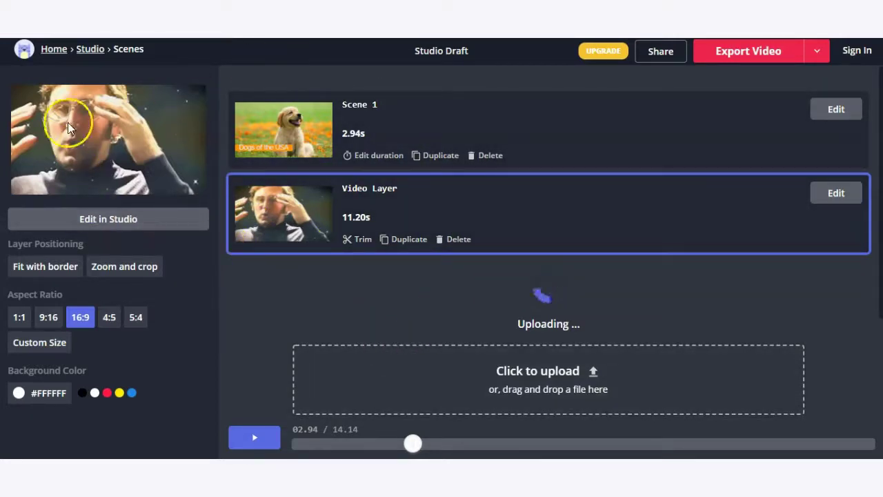
# - Return to the GIF clip scene, close the 0% upload notice, and deselect the video layer
pyautogui.click(111, 226)
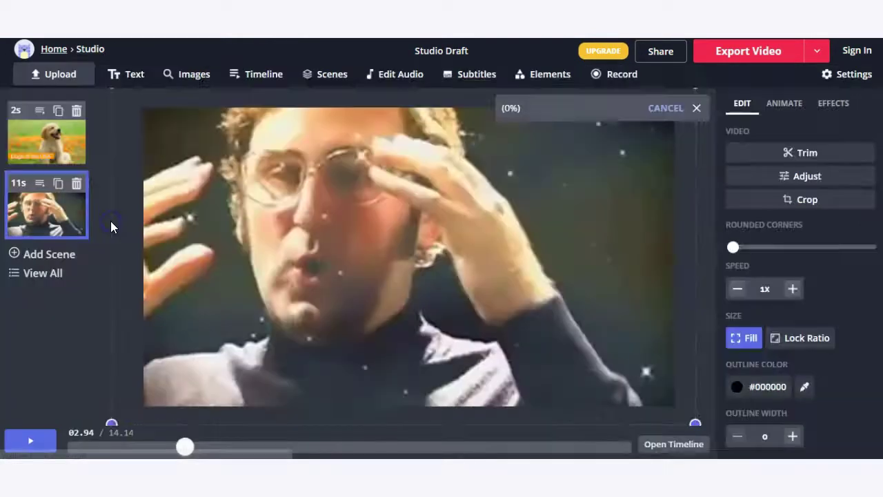
pyautogui.moveTo(112, 226); pyautogui.dragTo(125, 230)
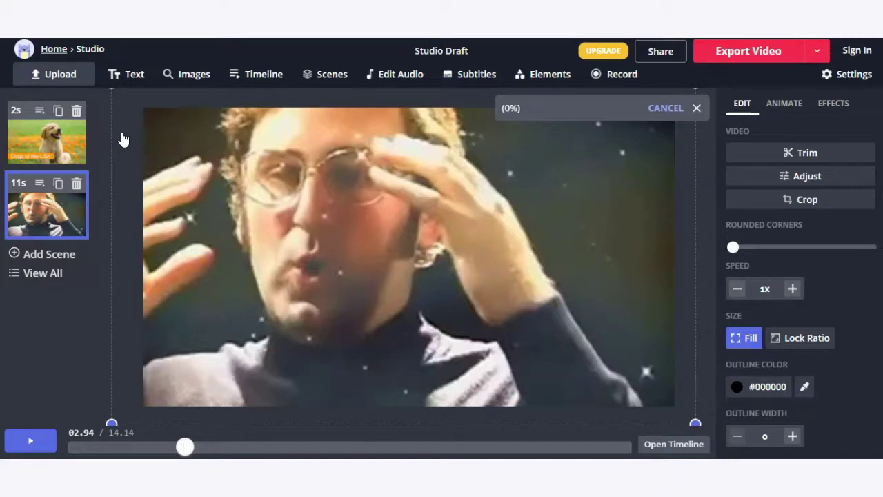
pyautogui.click(696, 107)
pyautogui.click(701, 163)
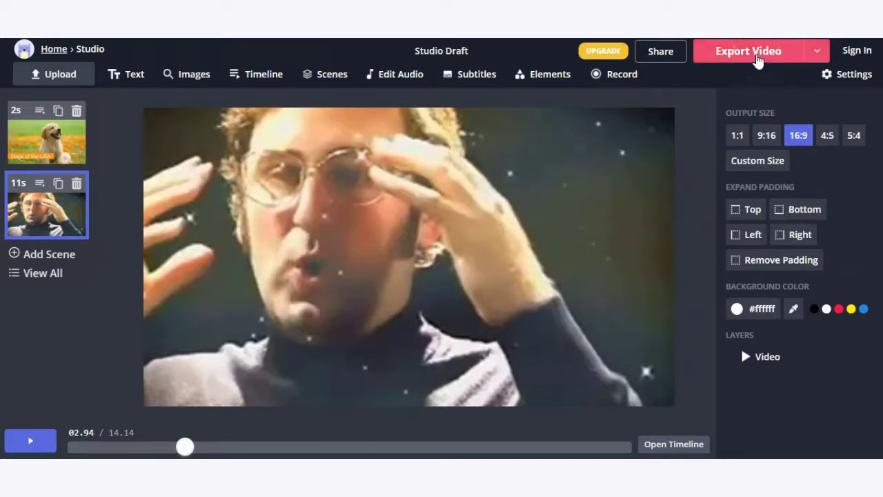
# - Export the 14-second two-scene video and wait for its Studio Project results page
pyautogui.click(758, 60)
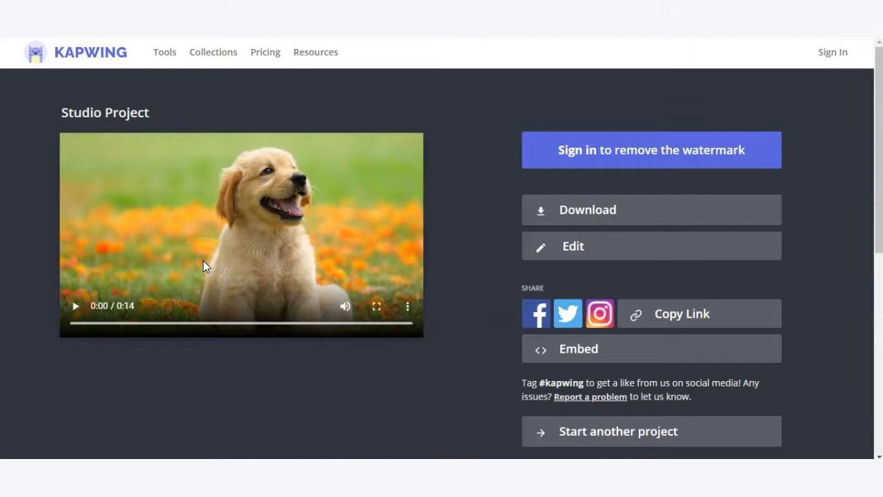
pyautogui.click(75, 305)
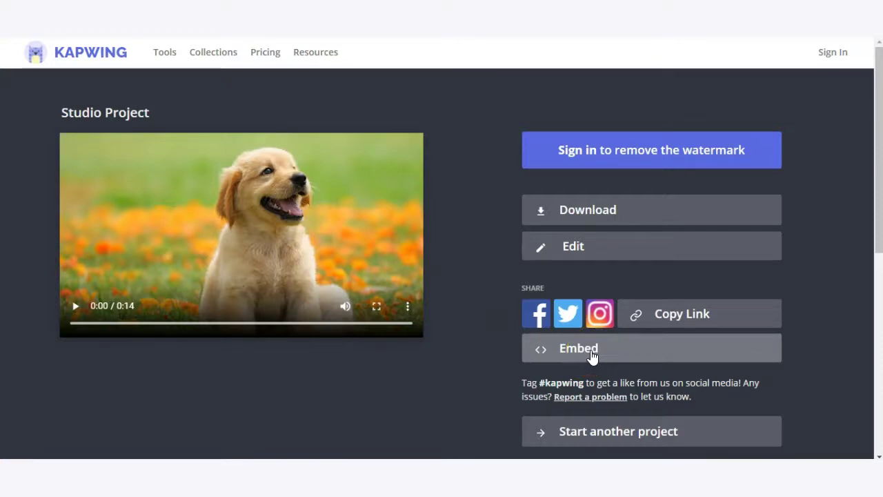
pyautogui.click(561, 351)
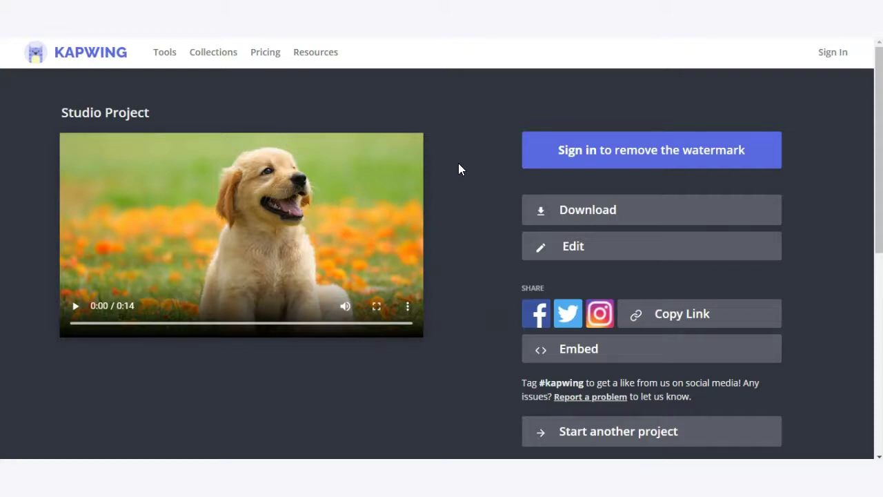
pyautogui.click(344, 305)
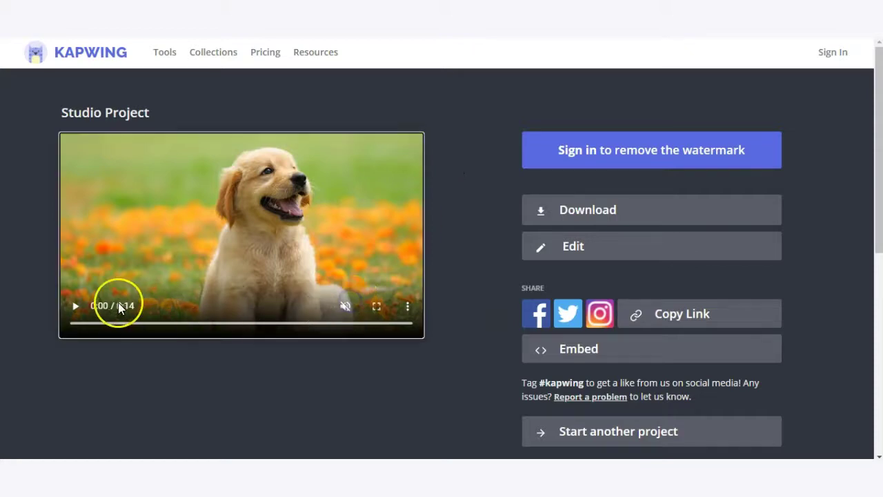
pyautogui.click(76, 310)
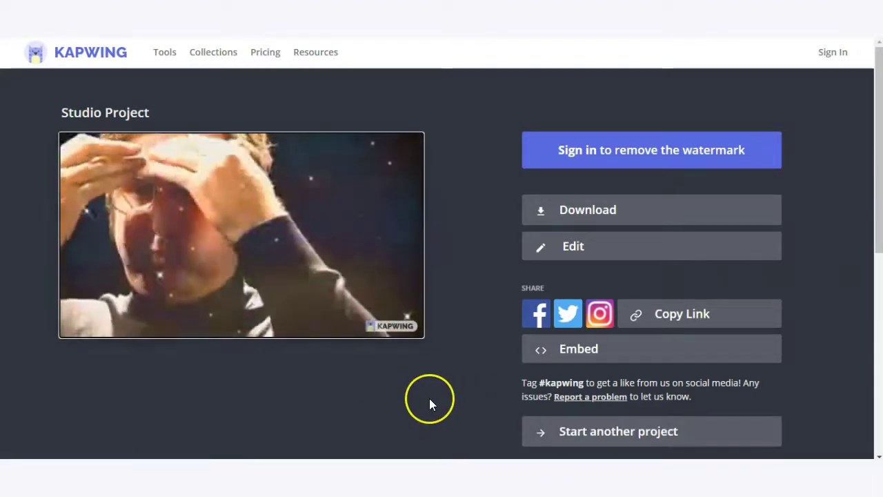
pyautogui.click(75, 307)
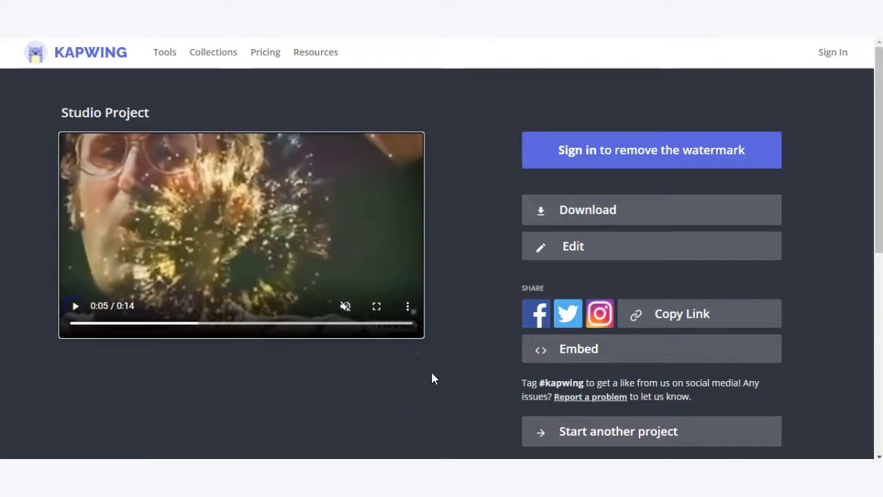
# - Sign in with a Google account to re-export the 0:14 video without the watermark
pyautogui.click(584, 154)
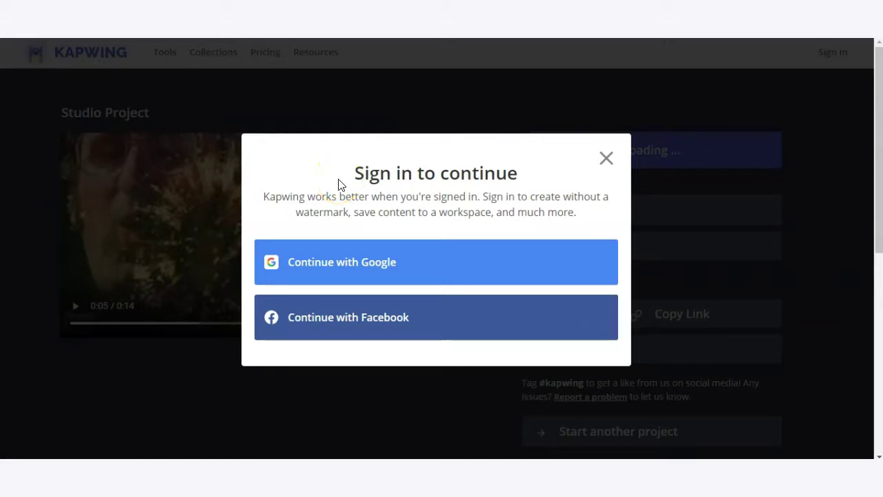
pyautogui.click(359, 232)
pyautogui.click(383, 243)
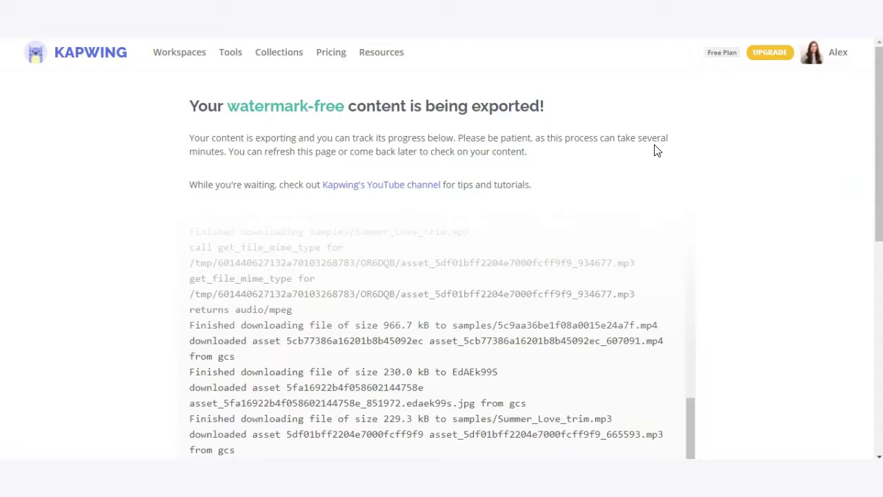
pyautogui.click(647, 147)
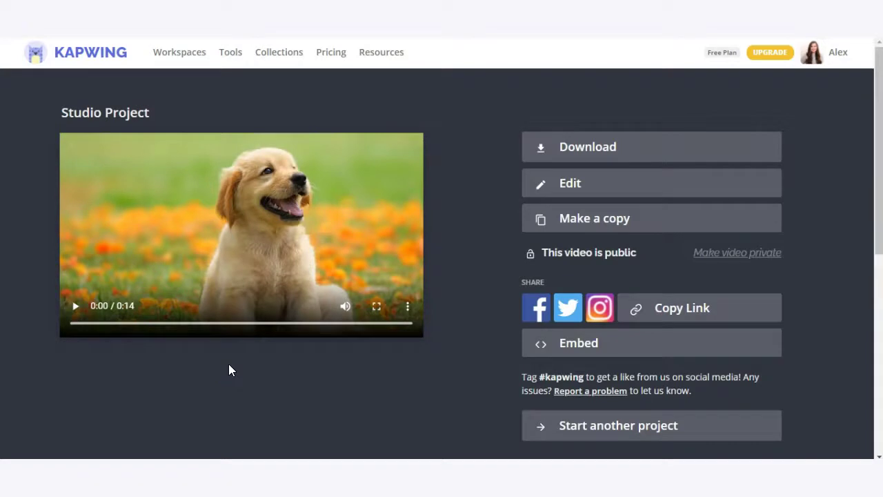
pyautogui.click(344, 308)
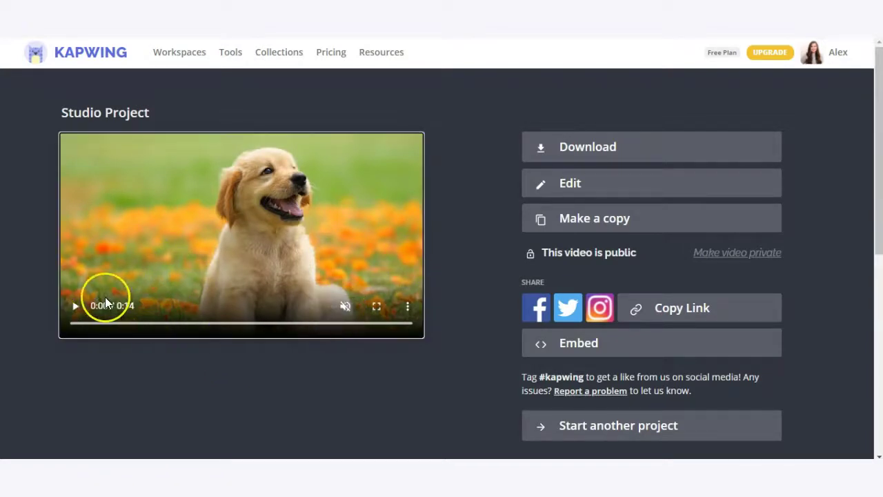
pyautogui.click(76, 307)
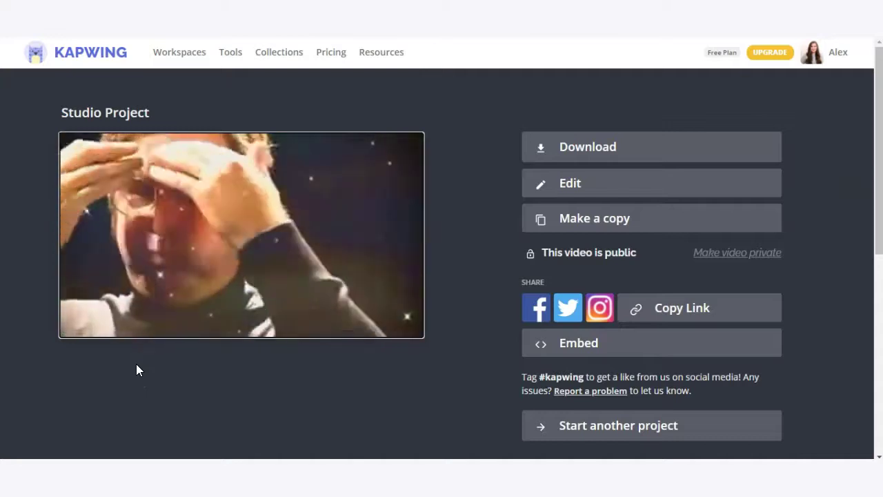
pyautogui.click(135, 372)
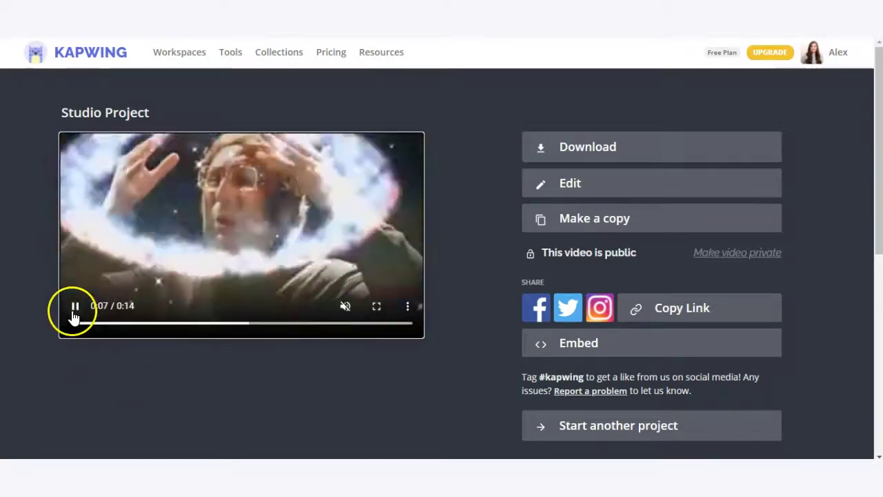
pyautogui.press('space')
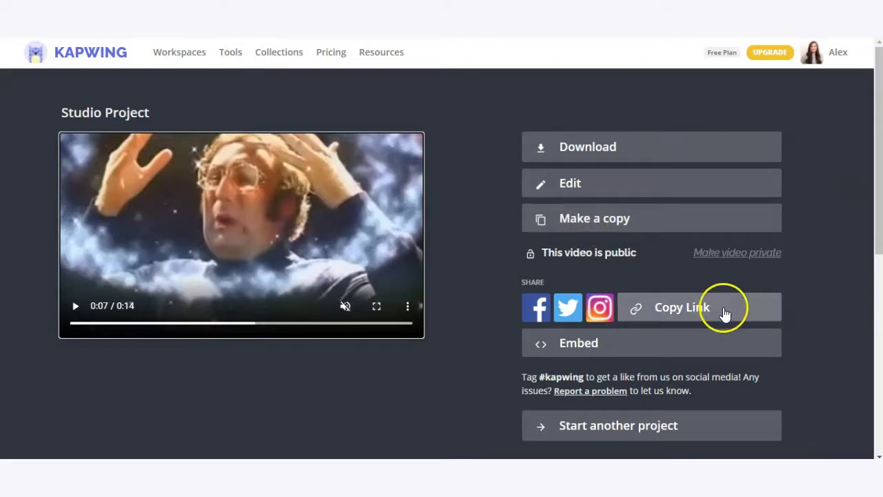
pyautogui.scroll(-1, 452, 320)
pyautogui.scroll(1, 469, 322)
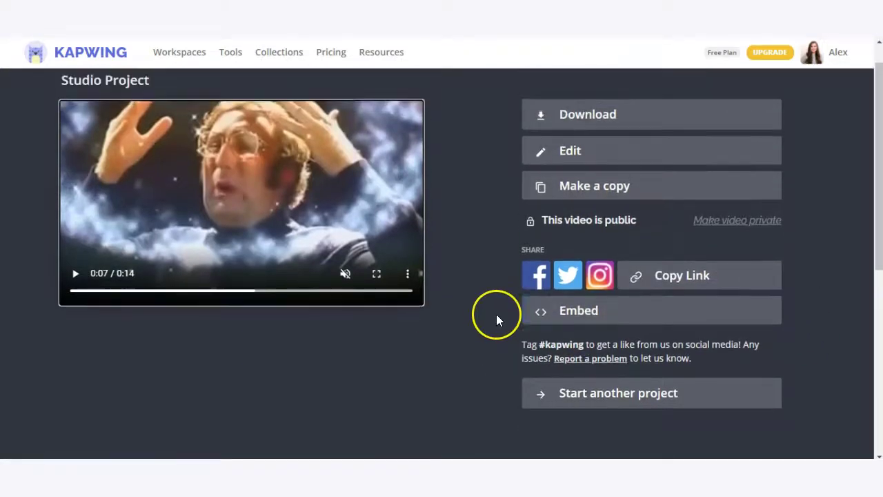